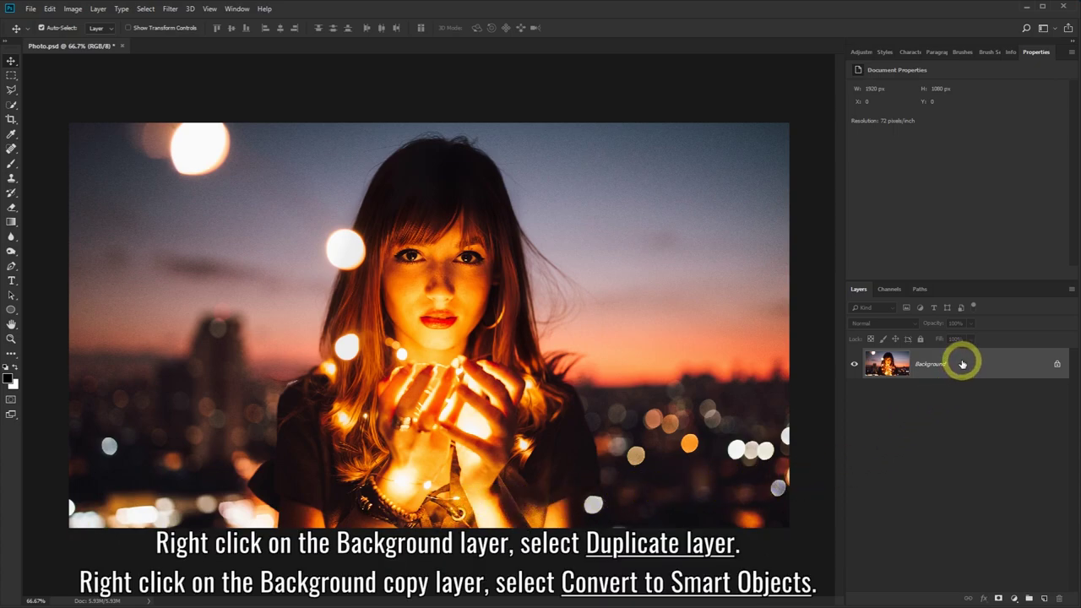
- Duplicate Background as Background copy and convert the copy to a Smart Object
{"action": "right_click", "coordinate": [963, 363]}
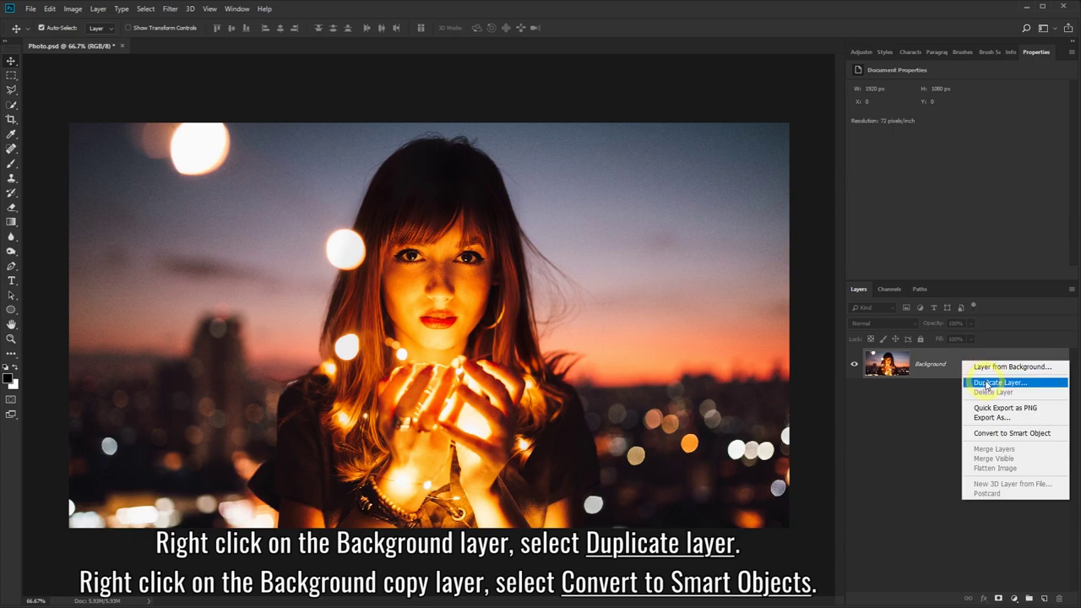
{"action": "left_click", "coordinate": [986, 384]}
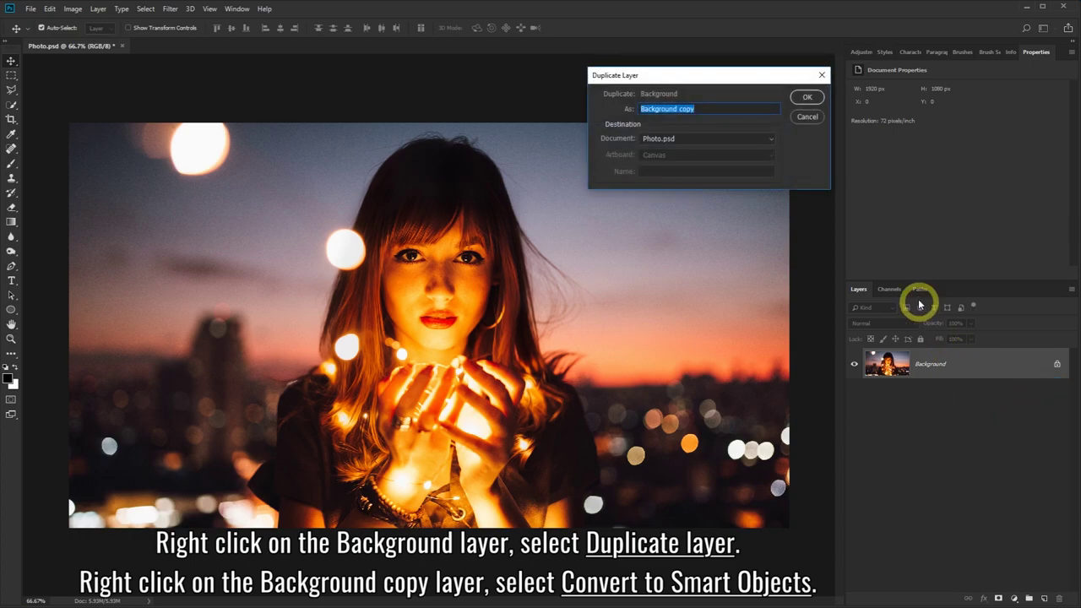
{"action": "left_click", "coordinate": [807, 99]}
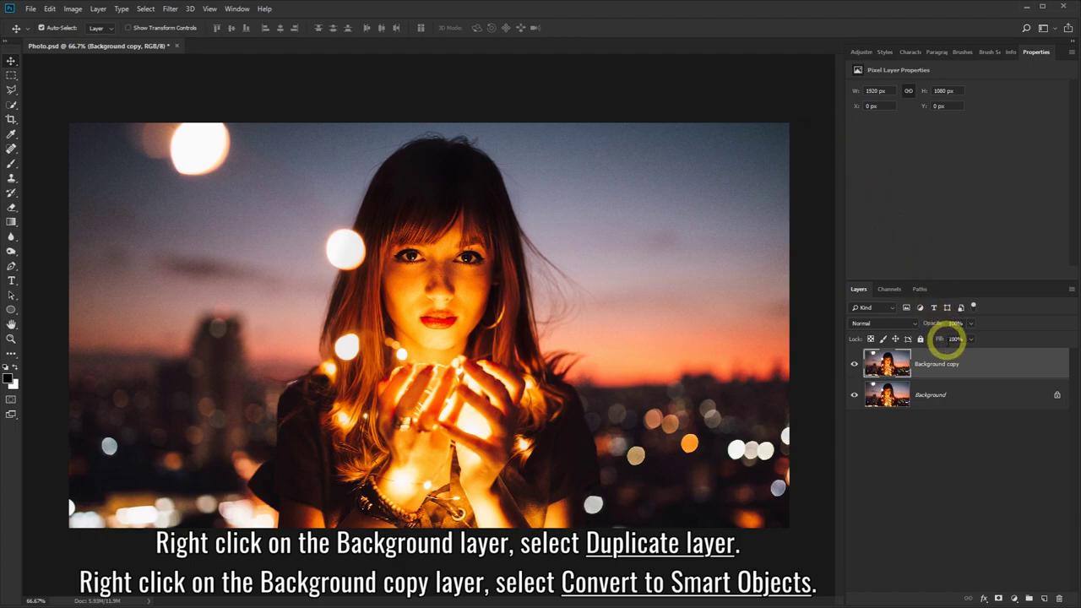
{"action": "right_click", "coordinate": [951, 359]}
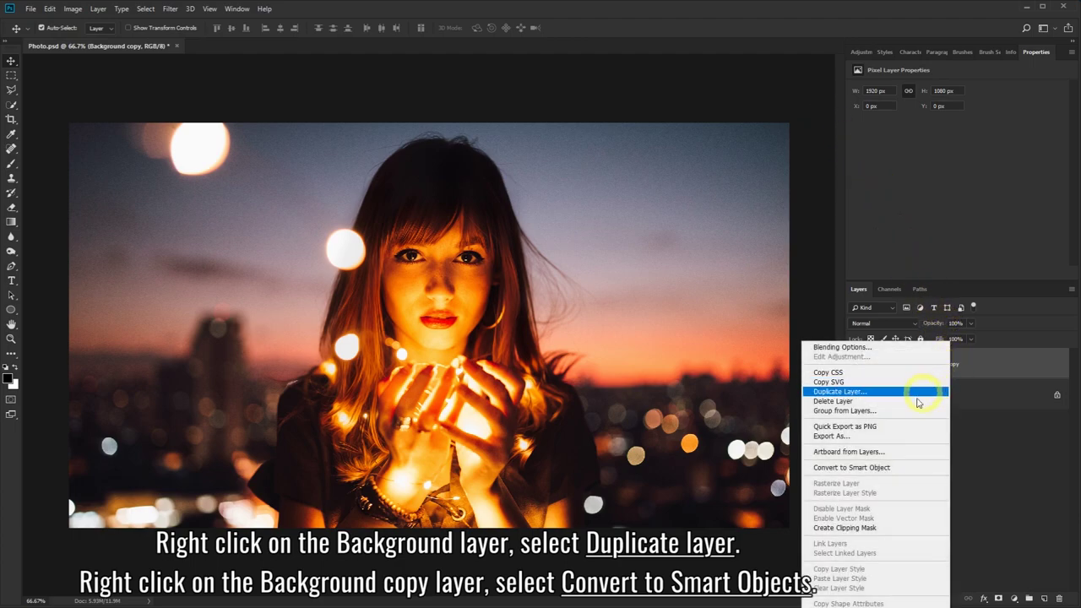
{"action": "left_click", "coordinate": [890, 469]}
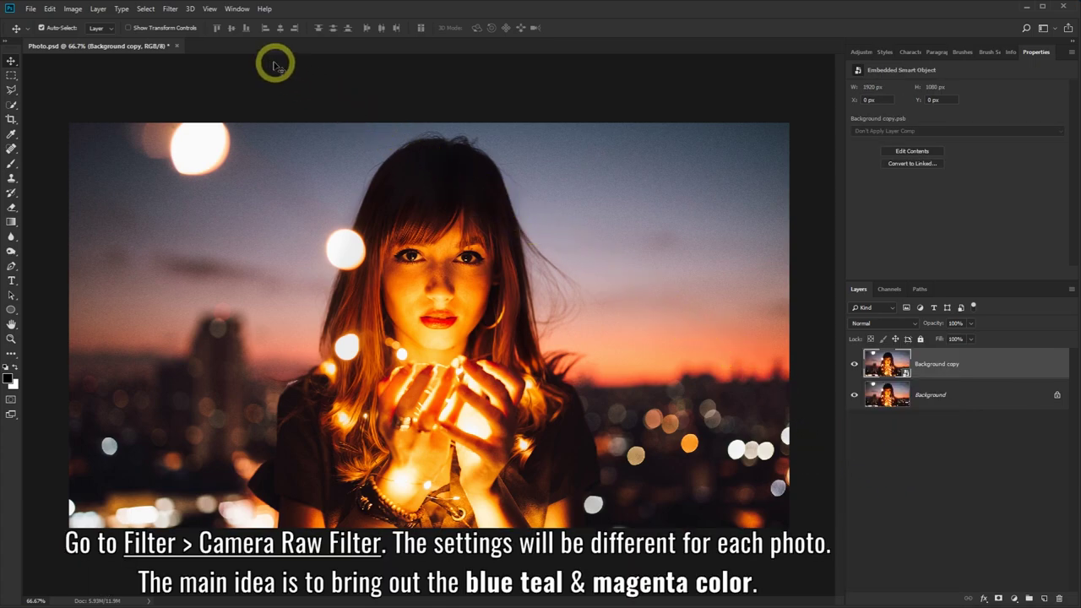
- Open the Camera Raw Filter and set Temperature -40 and Tint +35
{"action": "left_click", "coordinate": [170, 9]}
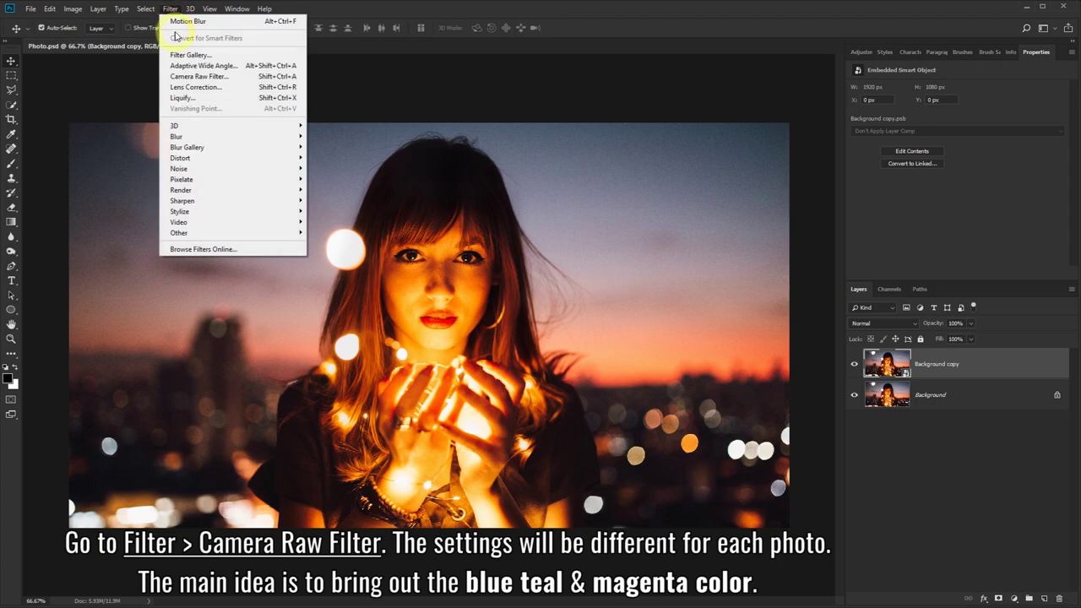
{"action": "left_click", "coordinate": [234, 78]}
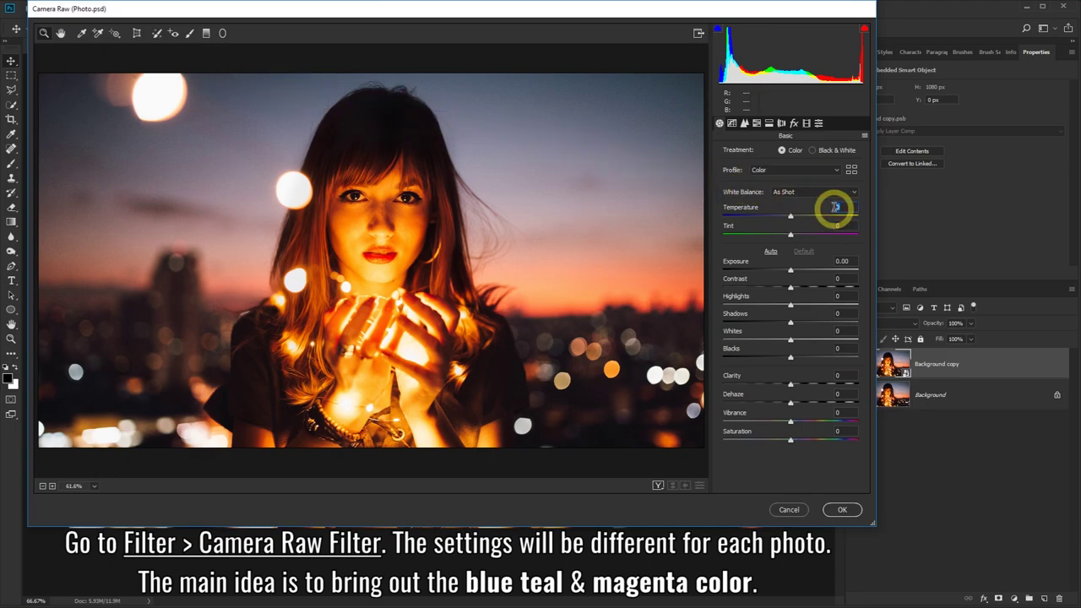
{"action": "left_click_drag", "start_coordinate": [835, 207], "coordinate": [833, 210]}
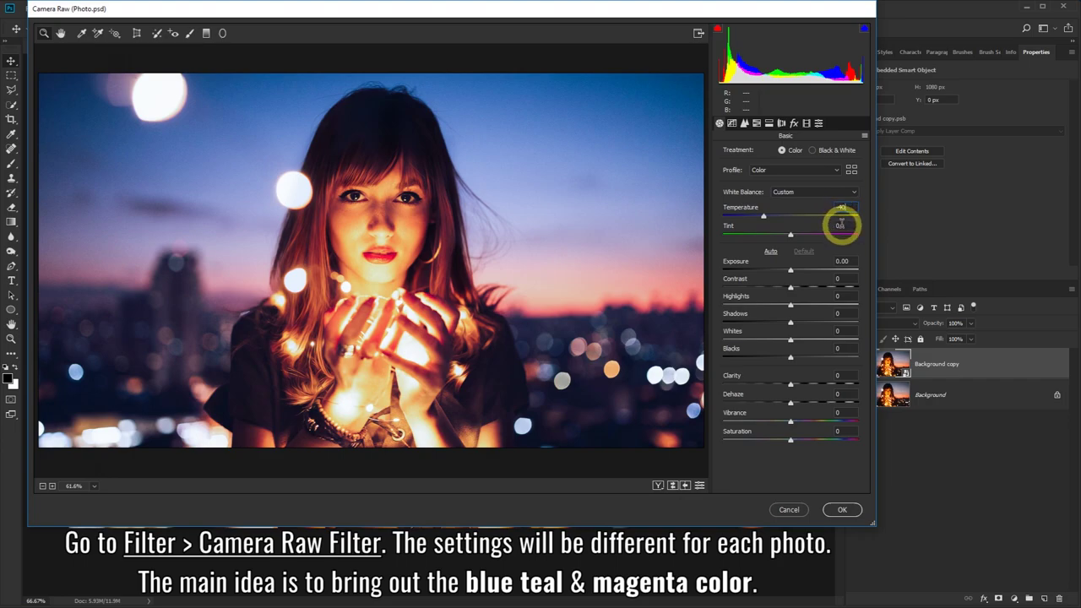
{"action": "left_click", "coordinate": [842, 227]}
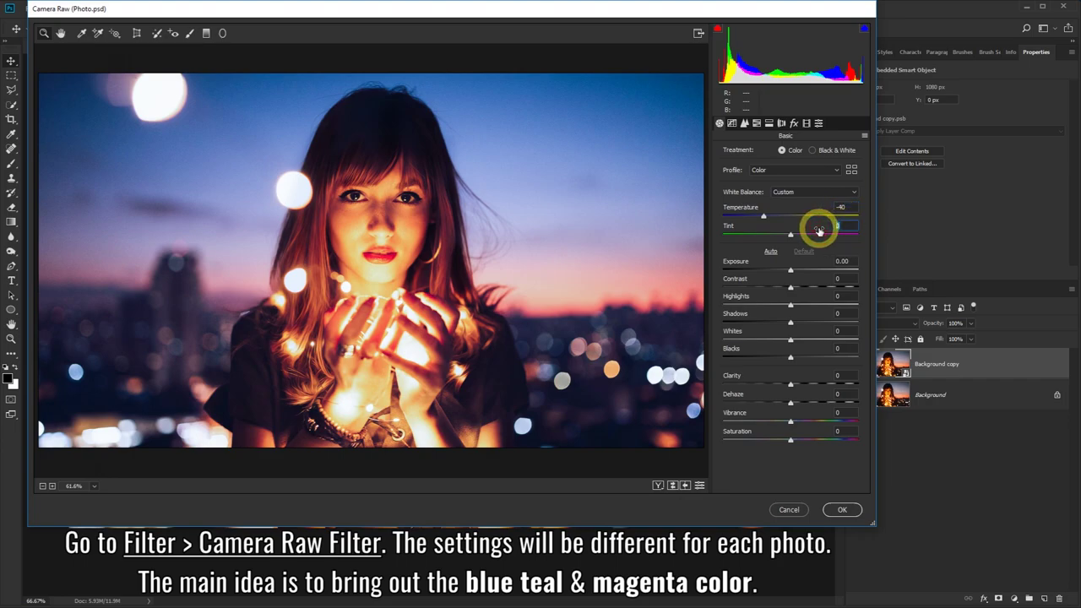
{"action": "type", "text": "35"}
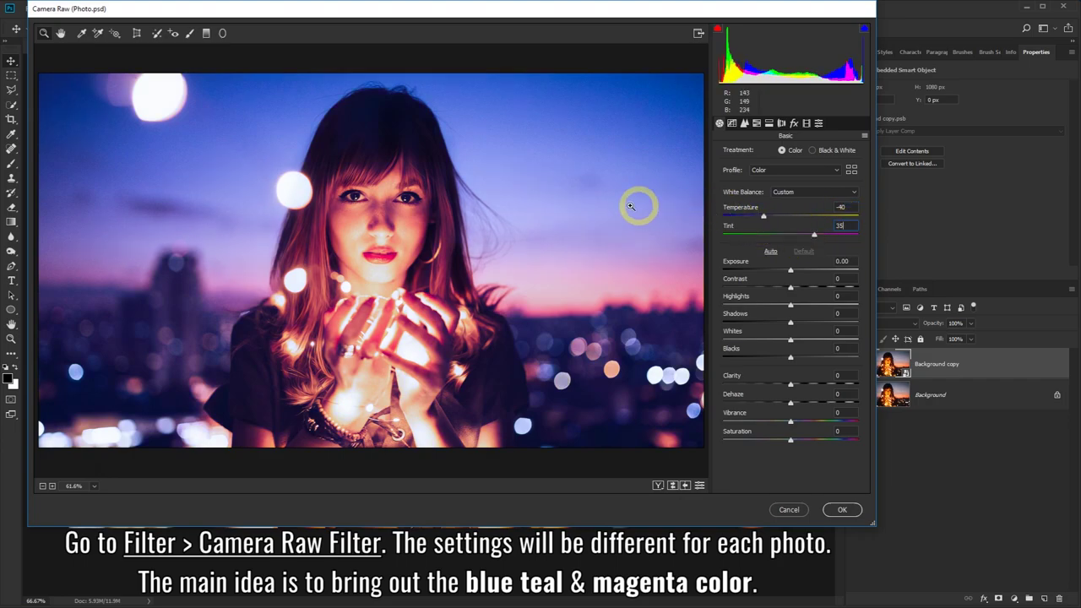
- Set Shadows +30, Blacks +30, Vibrance -10 and Saturation -10 in the Basic panel
{"action": "left_click", "coordinate": [836, 313]}
{"action": "type", "text": "30"}
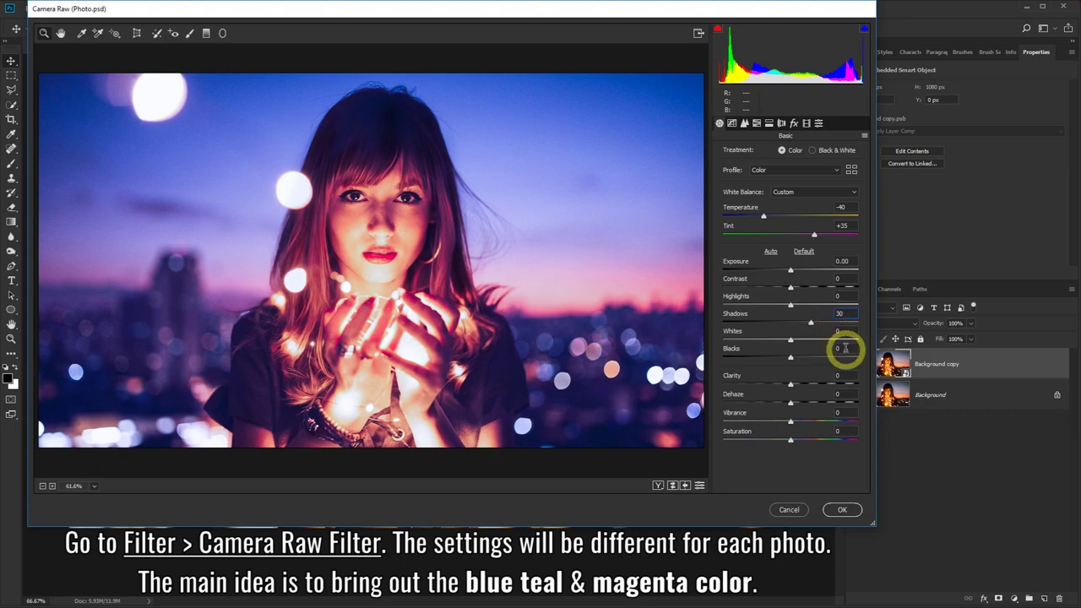
{"action": "left_click", "coordinate": [836, 349]}
{"action": "type", "text": "30"}
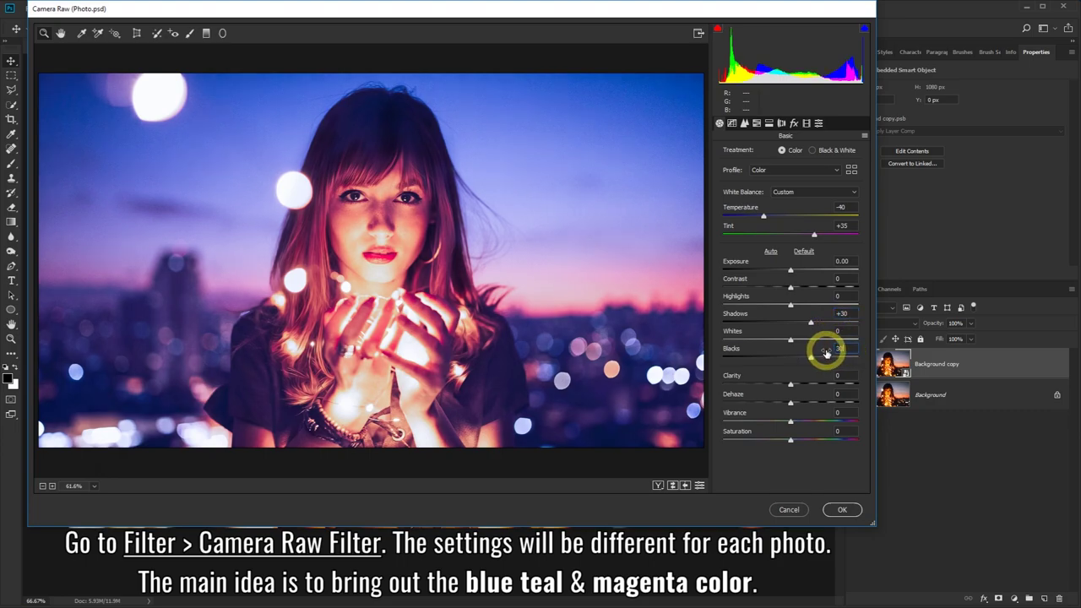
{"action": "left_click", "coordinate": [840, 412]}
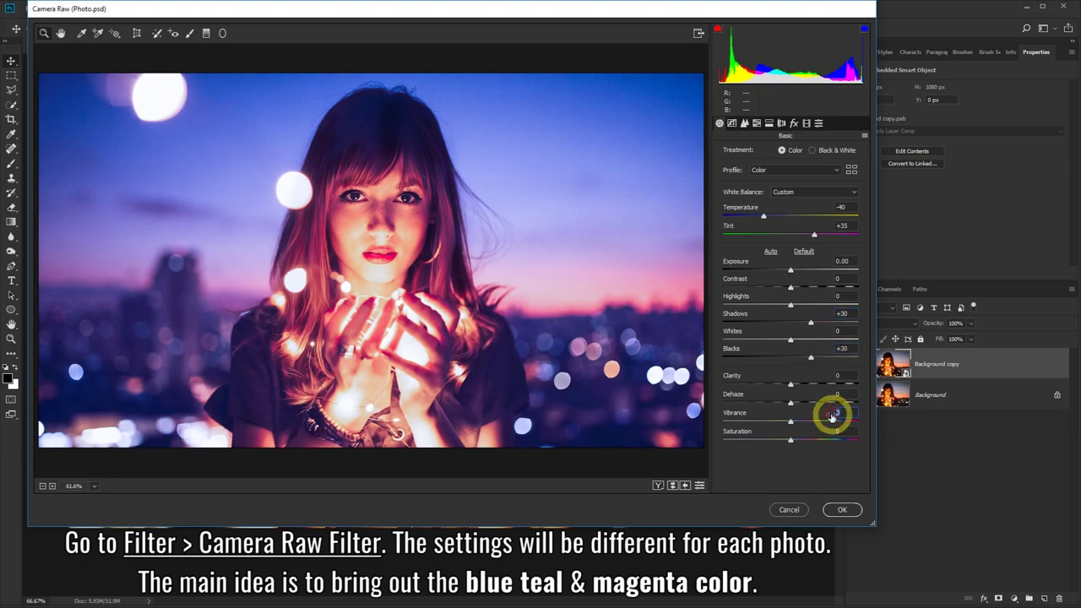
{"action": "type", "text": "-10"}
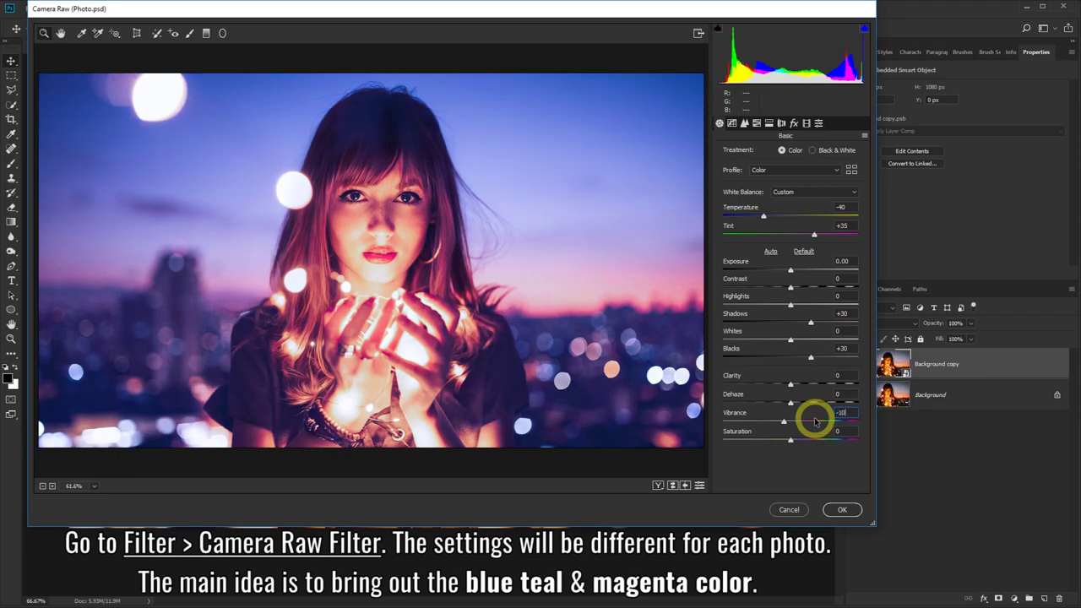
{"action": "left_click", "coordinate": [840, 431]}
{"action": "type", "text": "-10"}
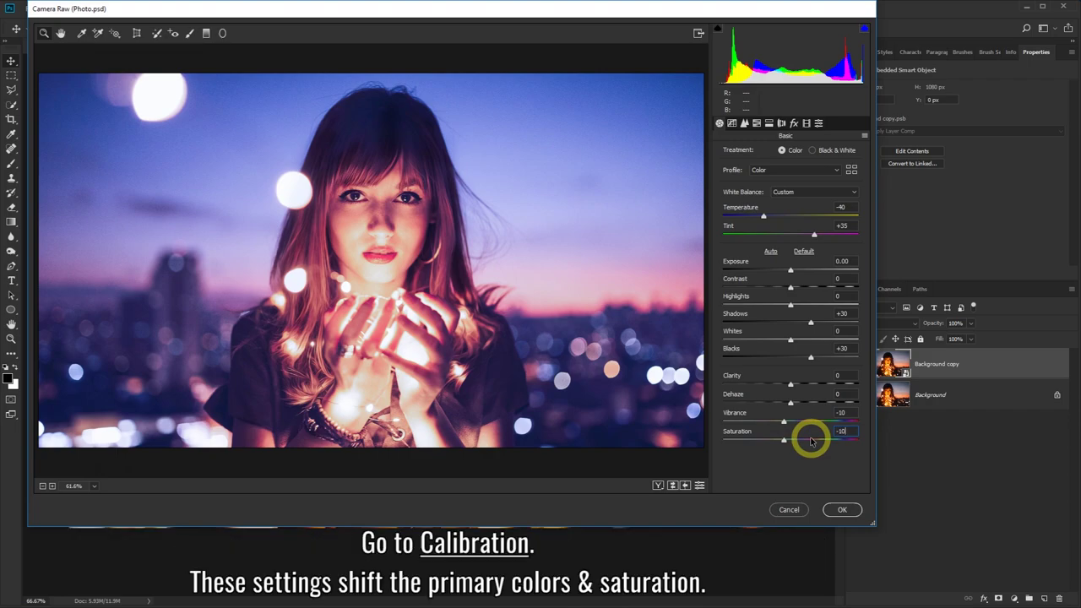
- In Calibration, set Shadows Tint +10 and Red Primary Hue +5, Saturation -30
{"action": "left_click", "coordinate": [793, 123]}
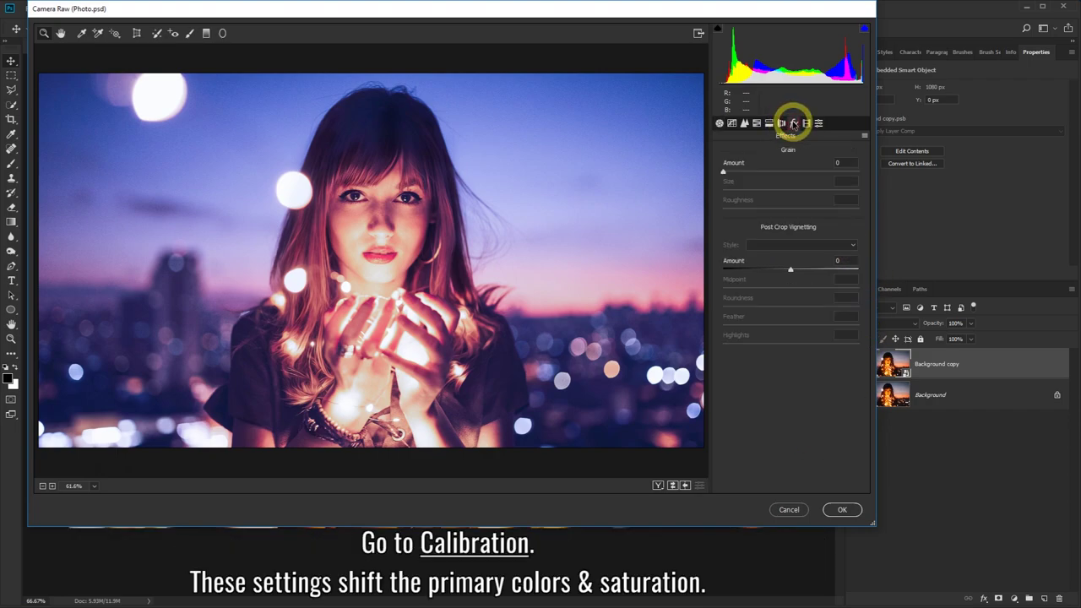
{"action": "left_click", "coordinate": [806, 123]}
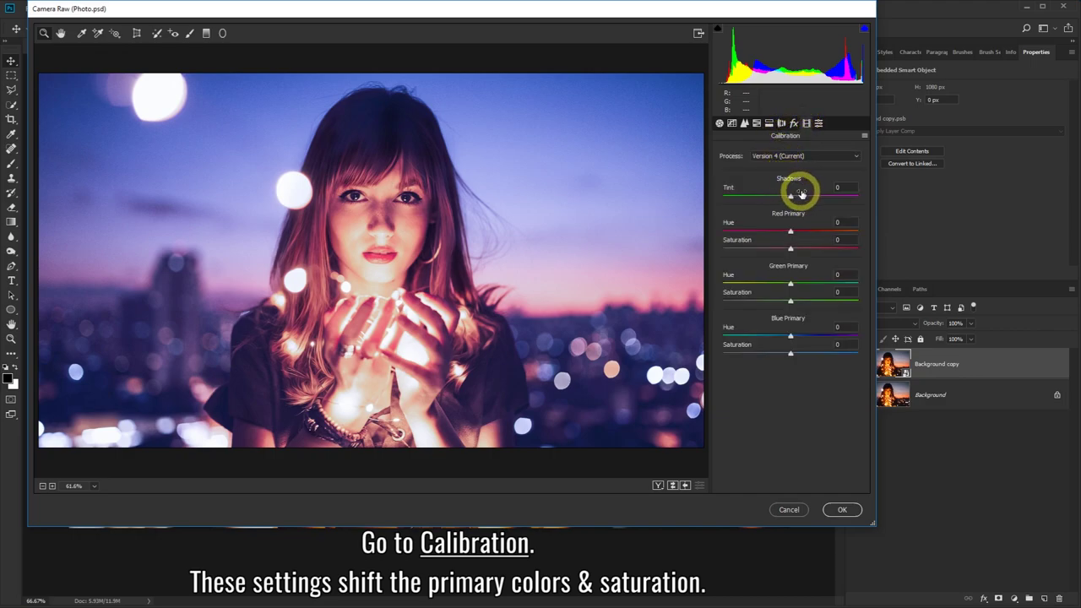
{"action": "left_click", "coordinate": [835, 188]}
{"action": "key", "text": "shift+Up"}
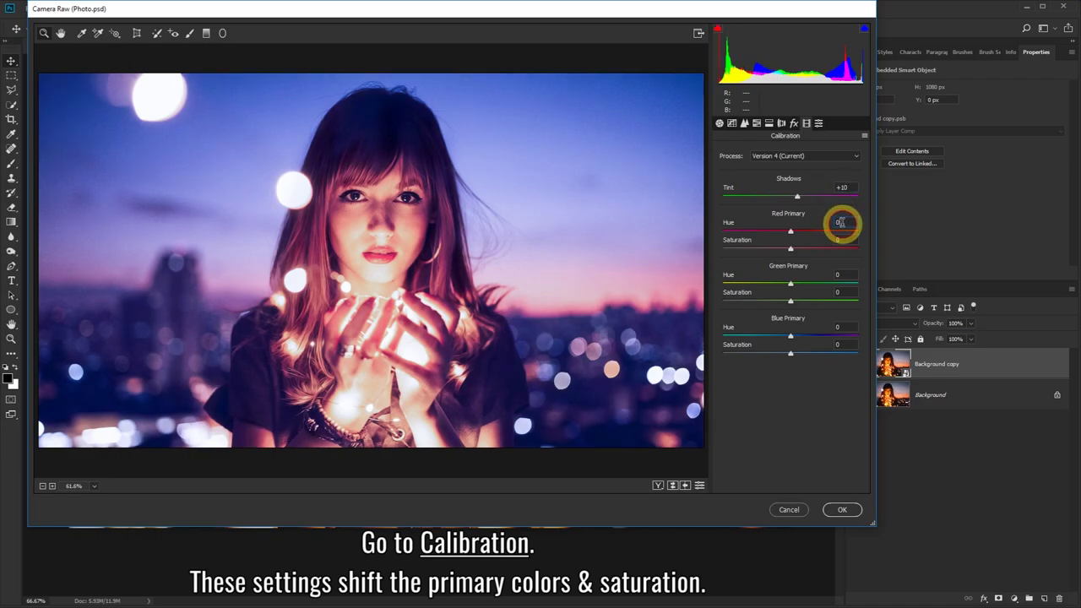
{"action": "left_click", "coordinate": [840, 222]}
{"action": "type", "text": "5"}
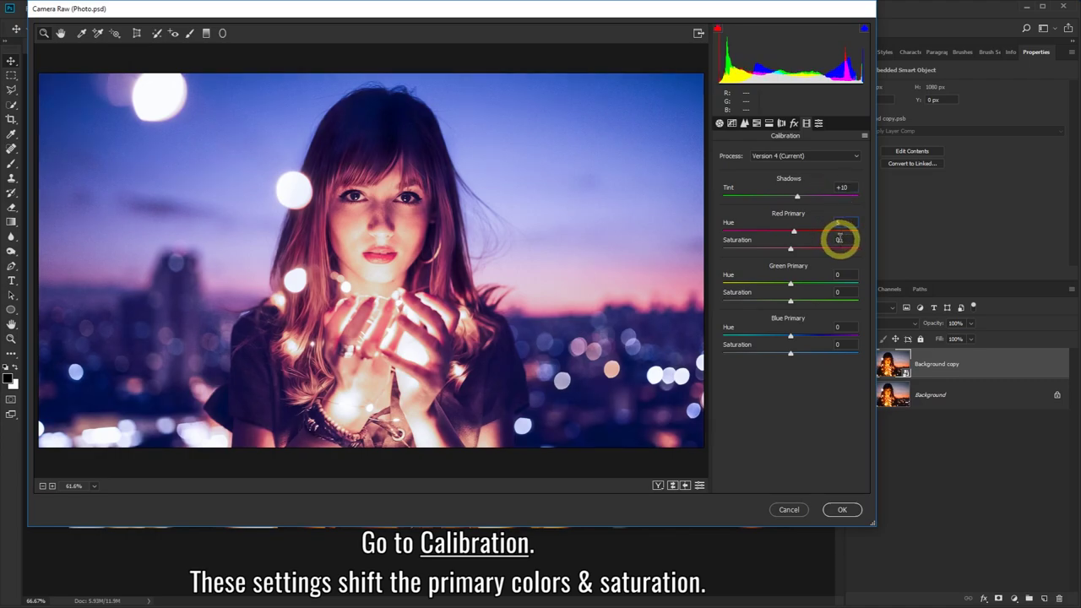
{"action": "left_click", "coordinate": [835, 240]}
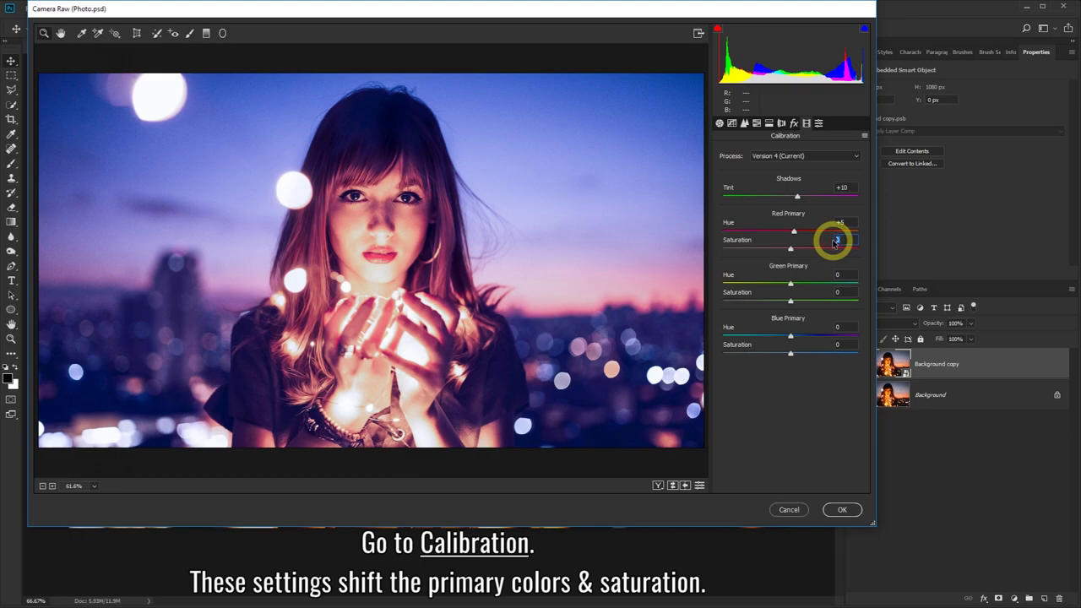
{"action": "type", "text": "0"}
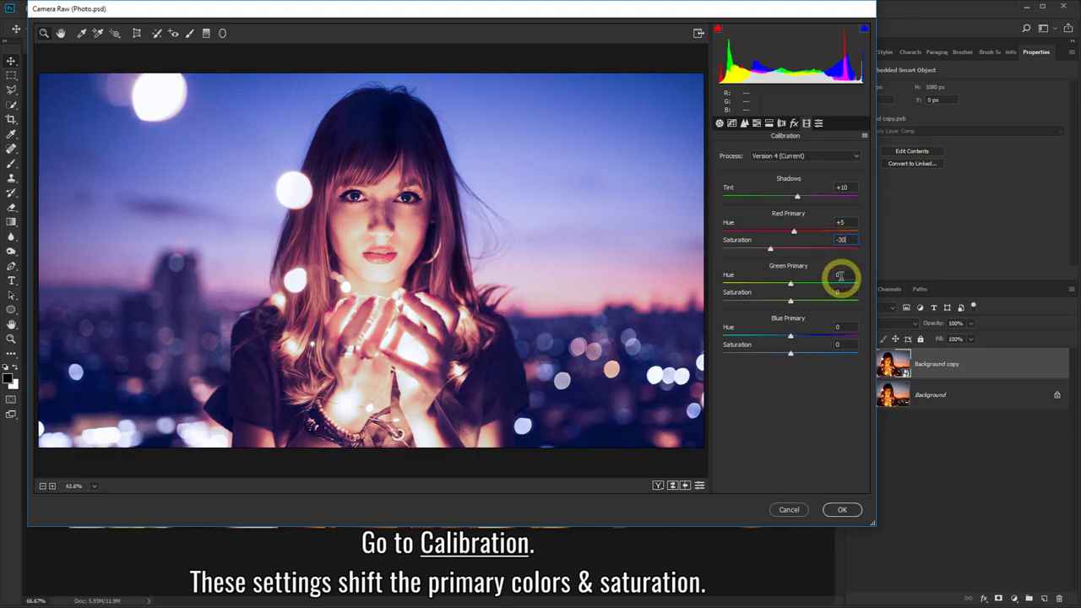
- Set Green Primary Hue -20, Saturation +10 and Blue Primary Hue -60, Saturation +20
{"action": "left_click", "coordinate": [833, 275]}
{"action": "type", "text": "-2"}
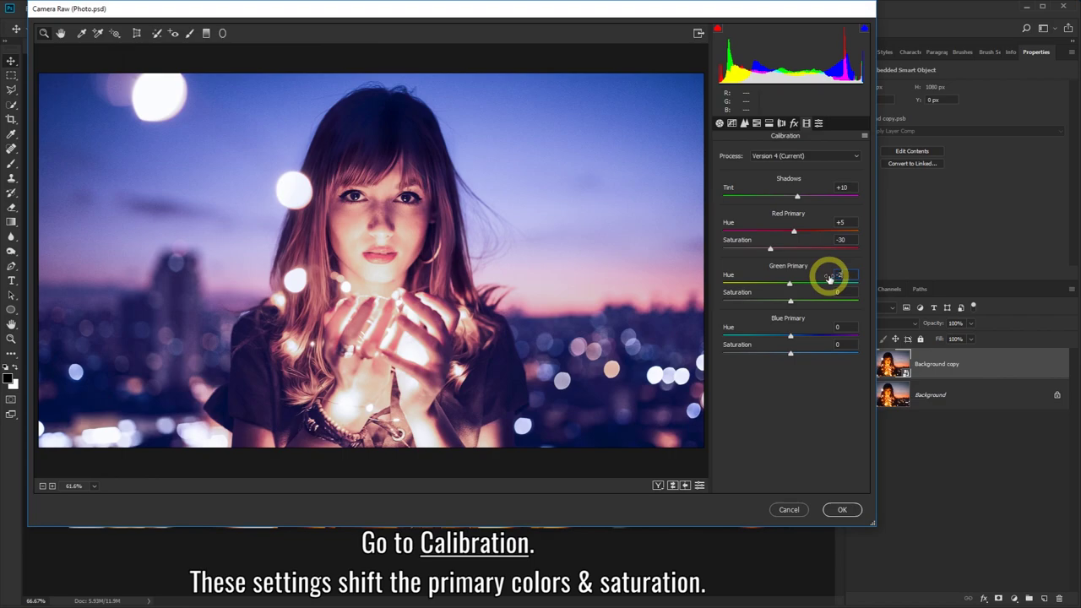
{"action": "type", "text": "0"}
{"action": "left_click", "coordinate": [834, 292]}
{"action": "type", "text": "10"}
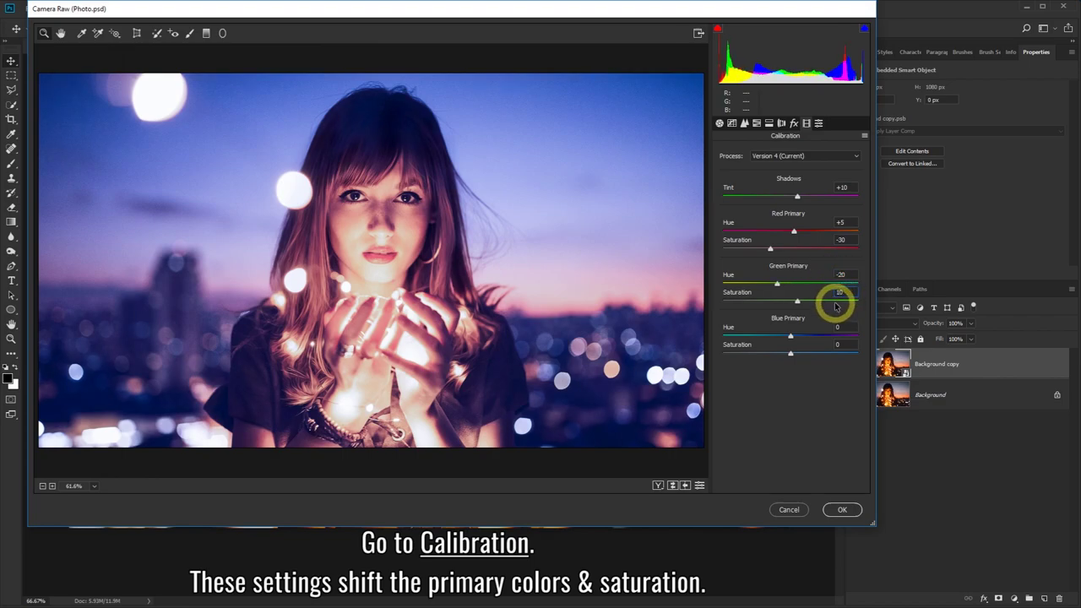
{"action": "left_click", "coordinate": [838, 327]}
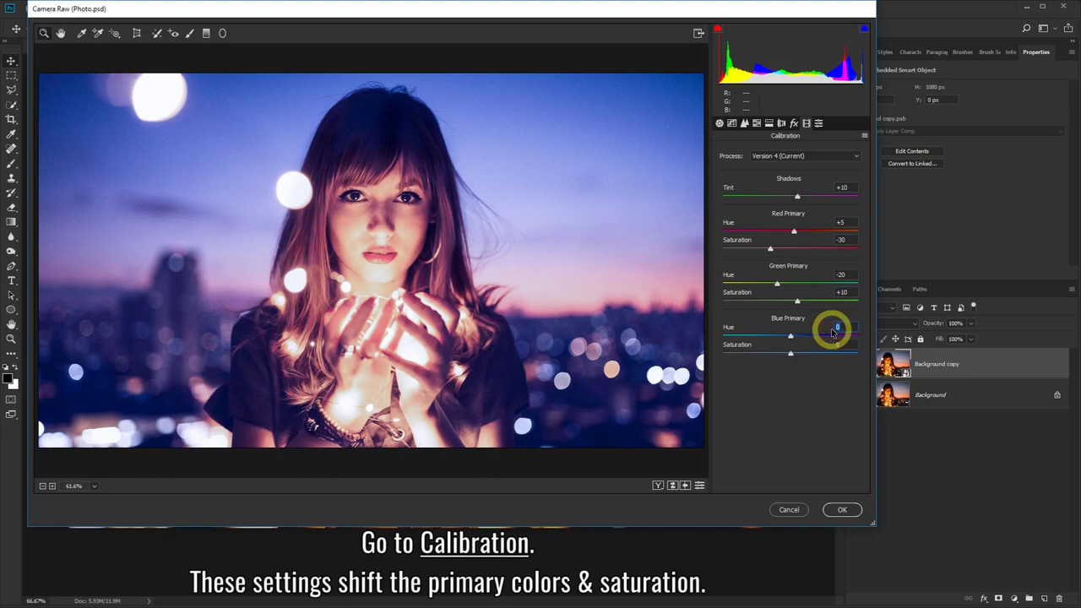
{"action": "type", "text": "-60"}
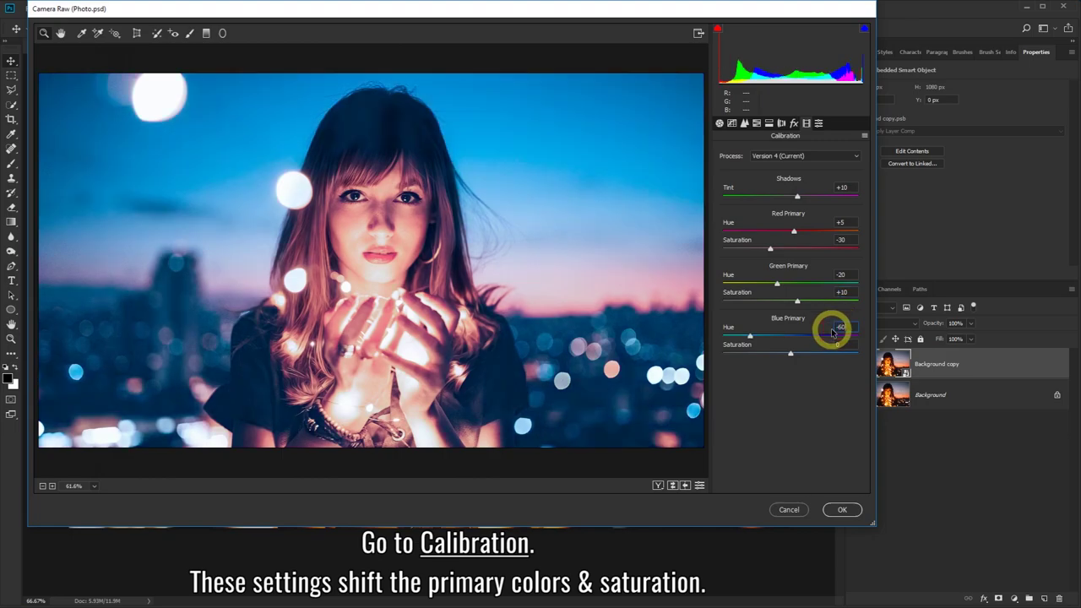
{"action": "left_click", "coordinate": [835, 346]}
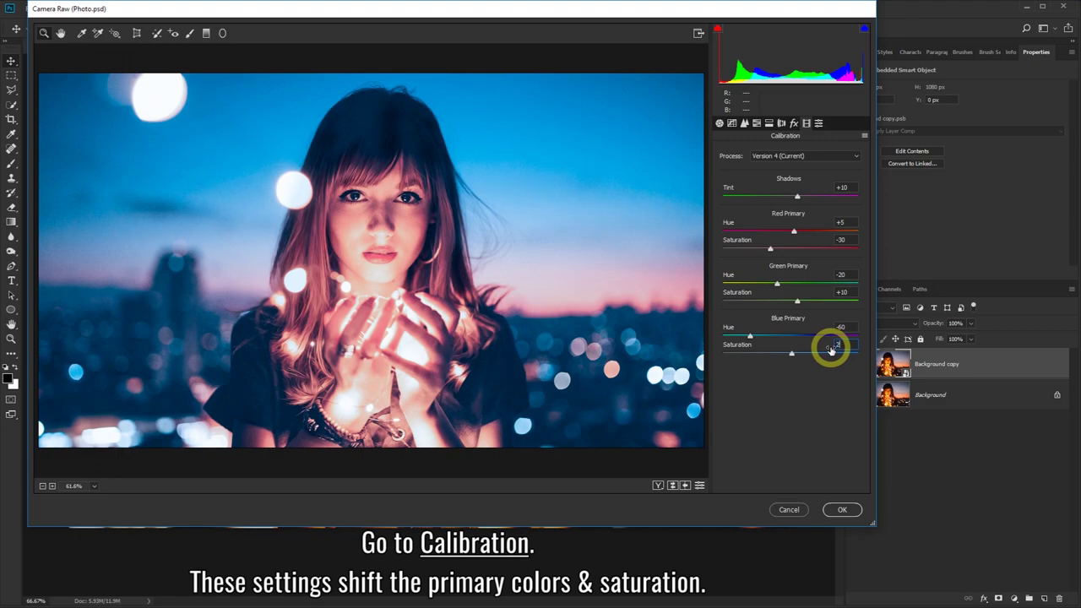
{"action": "type", "text": "20"}
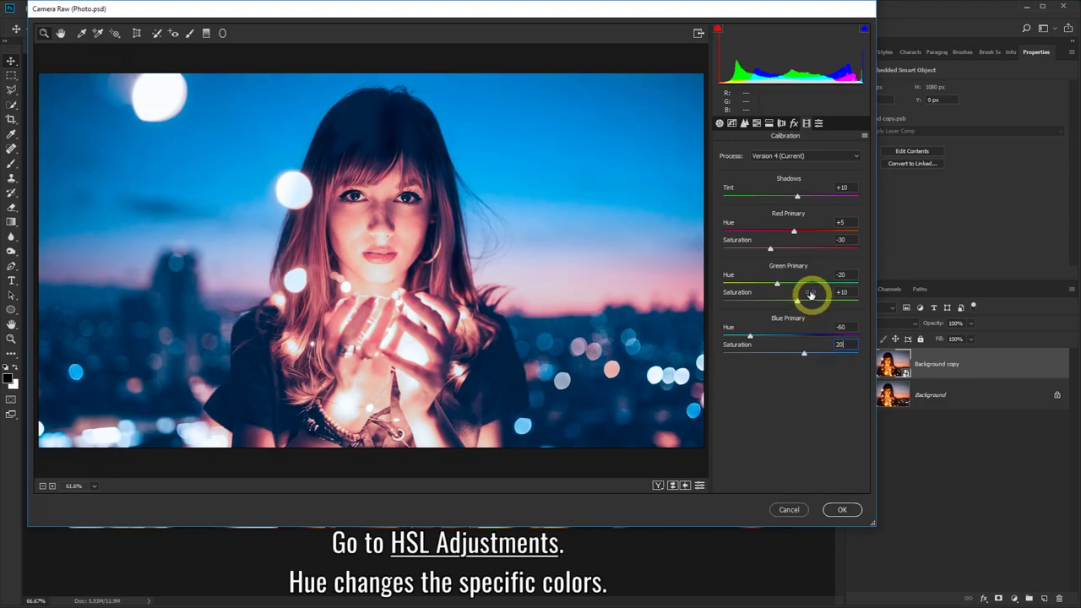
- In HSL, set Hue Reds +20, Oranges +30 and Blues -15
{"action": "left_click", "coordinate": [745, 123]}
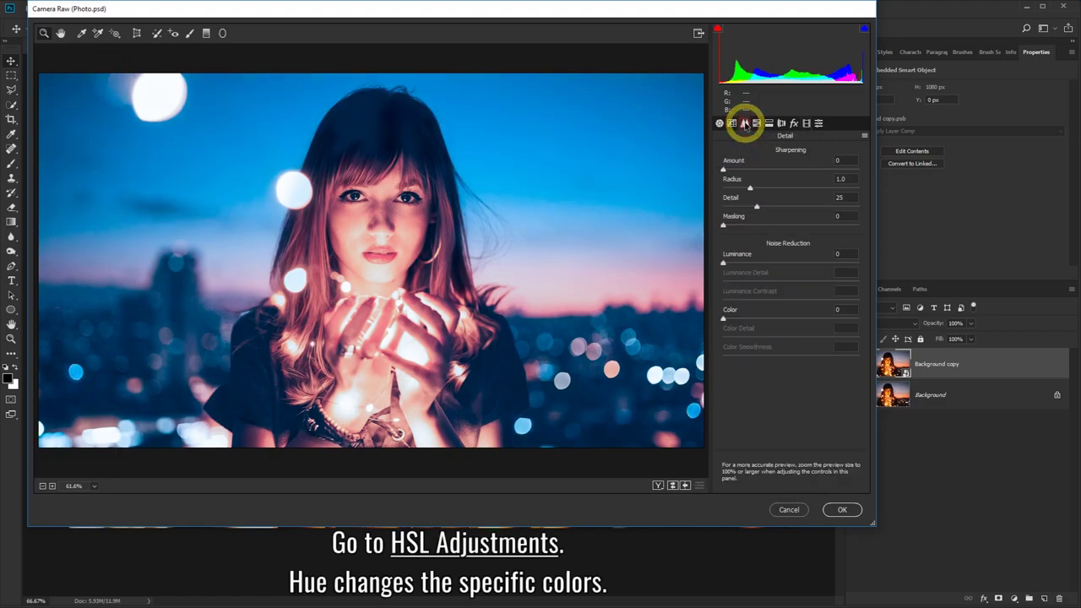
{"action": "left_click", "coordinate": [756, 124]}
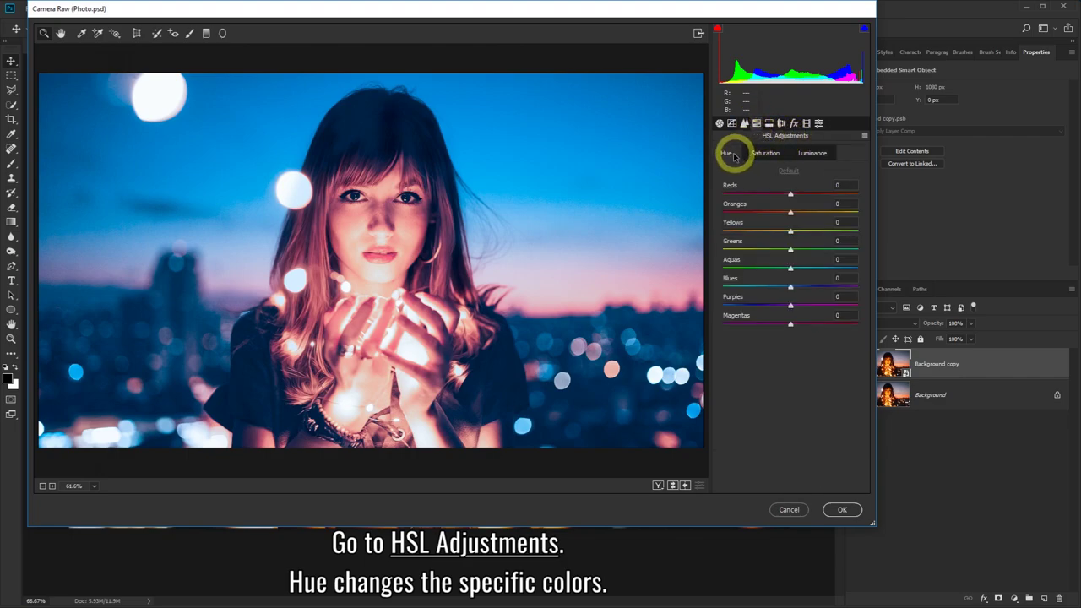
{"action": "type", "text": "0"}
{"action": "left_click", "coordinate": [838, 204]}
{"action": "type", "text": "30"}
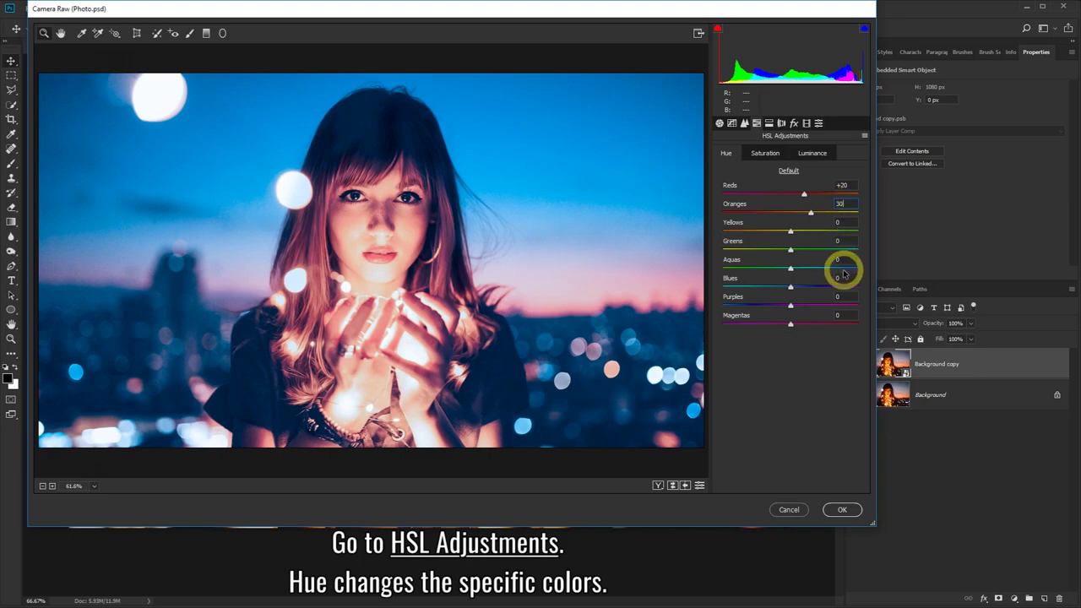
{"action": "left_click", "coordinate": [836, 278]}
{"action": "left_click_drag", "start_coordinate": [836, 278], "coordinate": [809, 285]}
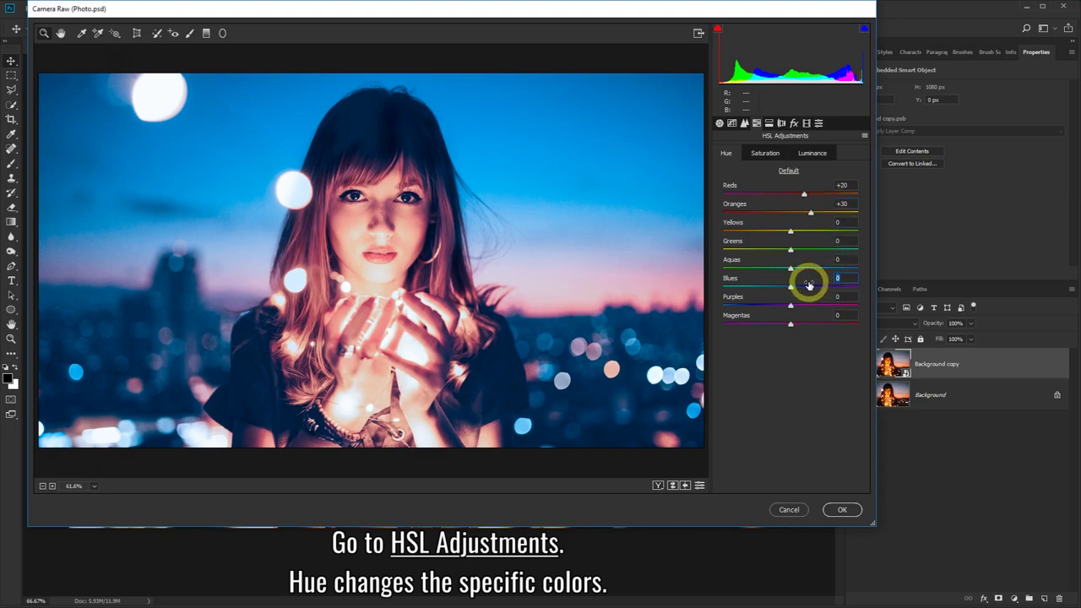
{"action": "type", "text": "-5"}
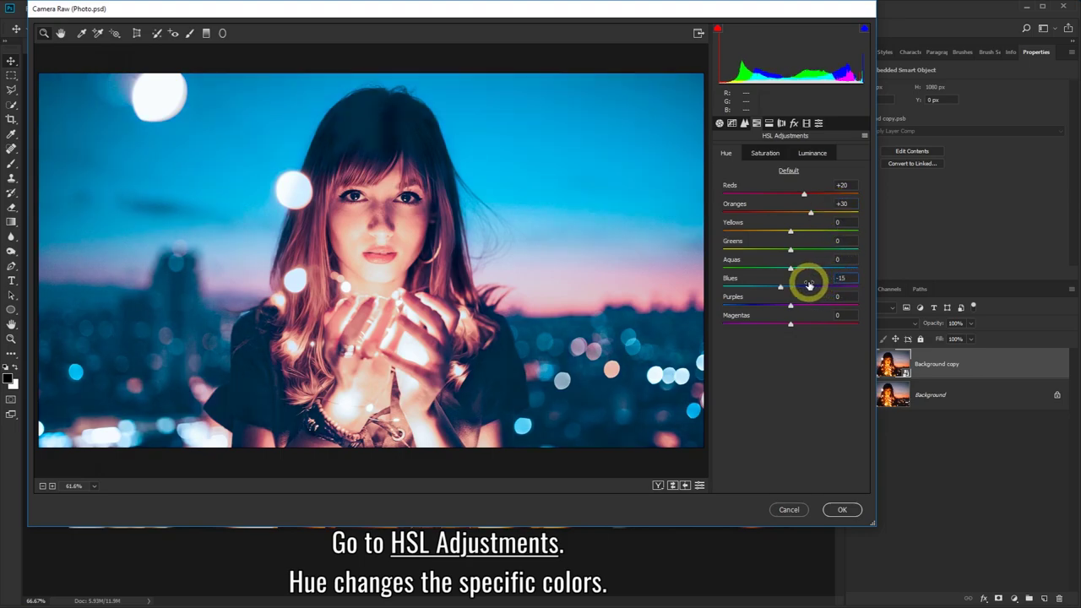
- Set Reds and Oranges saturation to -10 and Reds luminance to -5
{"action": "left_click", "coordinate": [765, 154]}
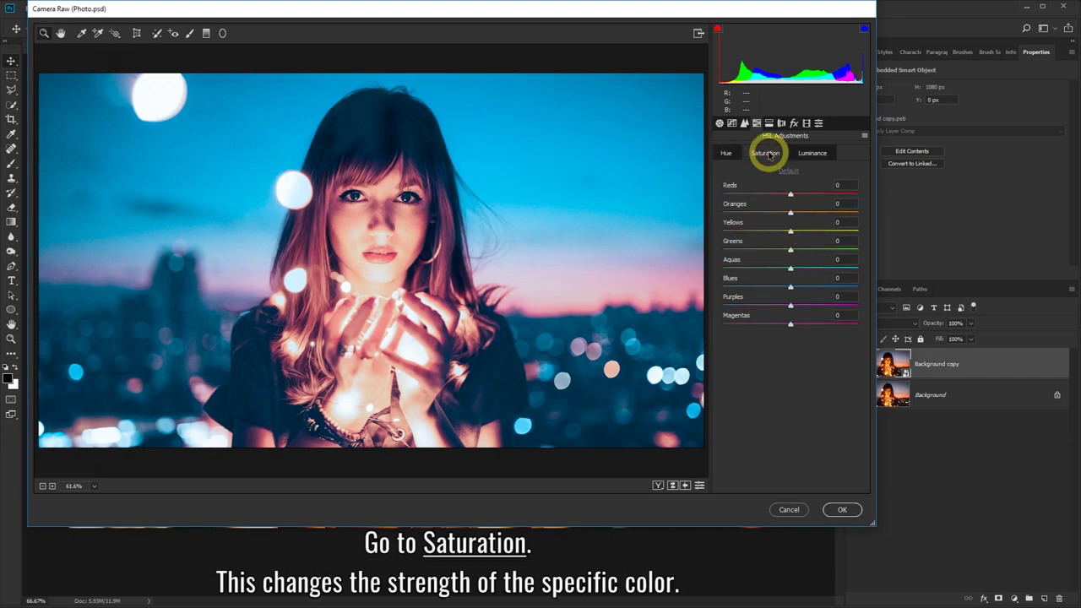
{"action": "left_click", "coordinate": [839, 185]}
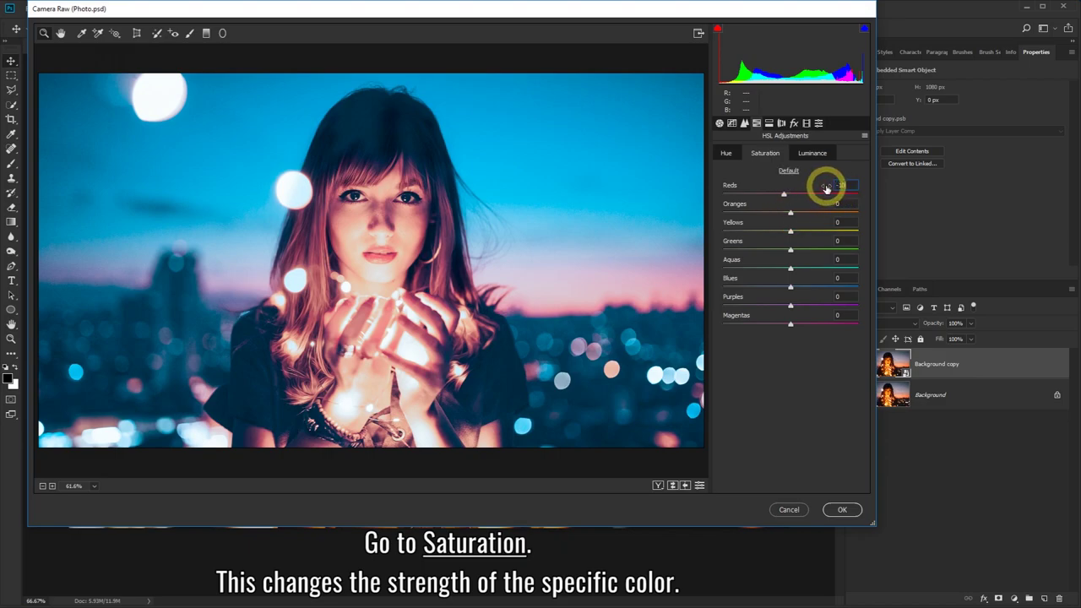
{"action": "left_click", "coordinate": [837, 205]}
{"action": "type", "text": "-10"}
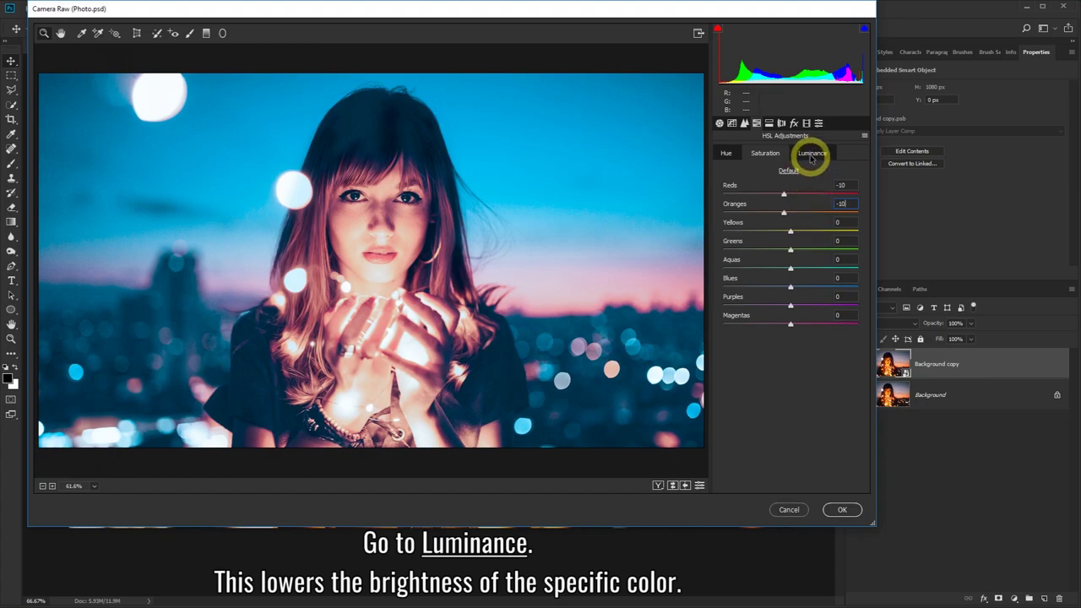
{"action": "left_click", "coordinate": [811, 154]}
{"action": "left_click", "coordinate": [832, 185]}
{"action": "type", "text": "-5"}
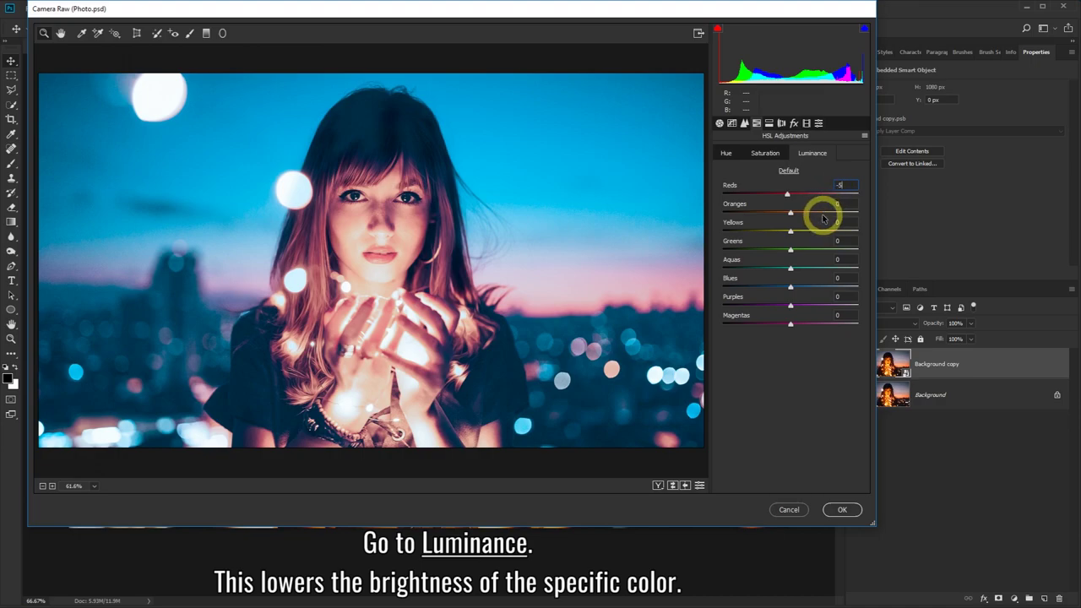
- Add a Tone Curve point at 155/162 and lift the black point to 4/19
{"action": "left_click", "coordinate": [731, 124]}
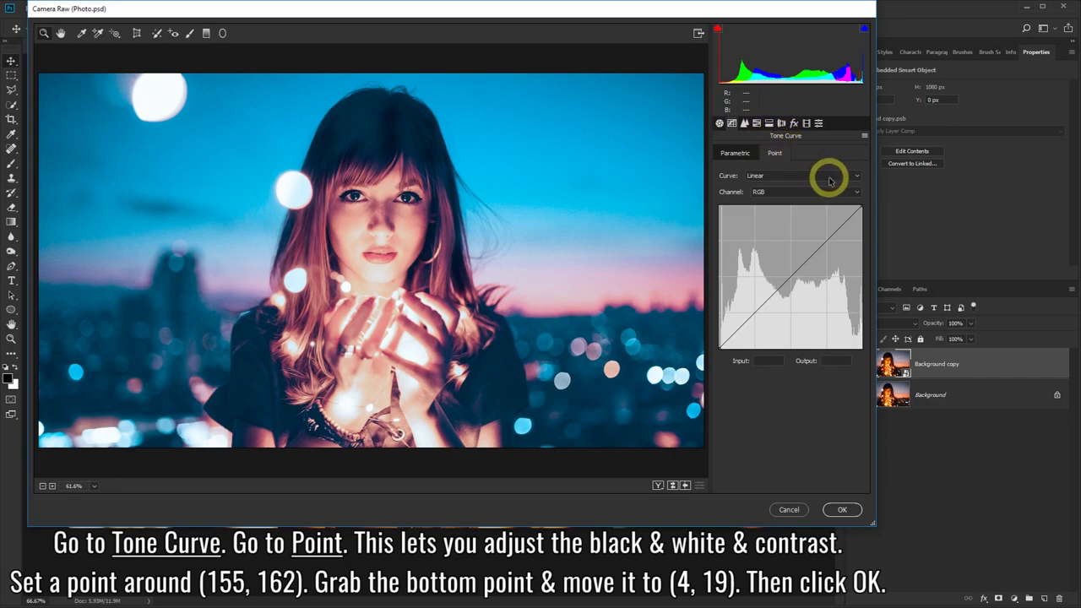
{"action": "left_click", "coordinate": [825, 240]}
{"action": "left_click_drag", "start_coordinate": [825, 240], "coordinate": [804, 257]}
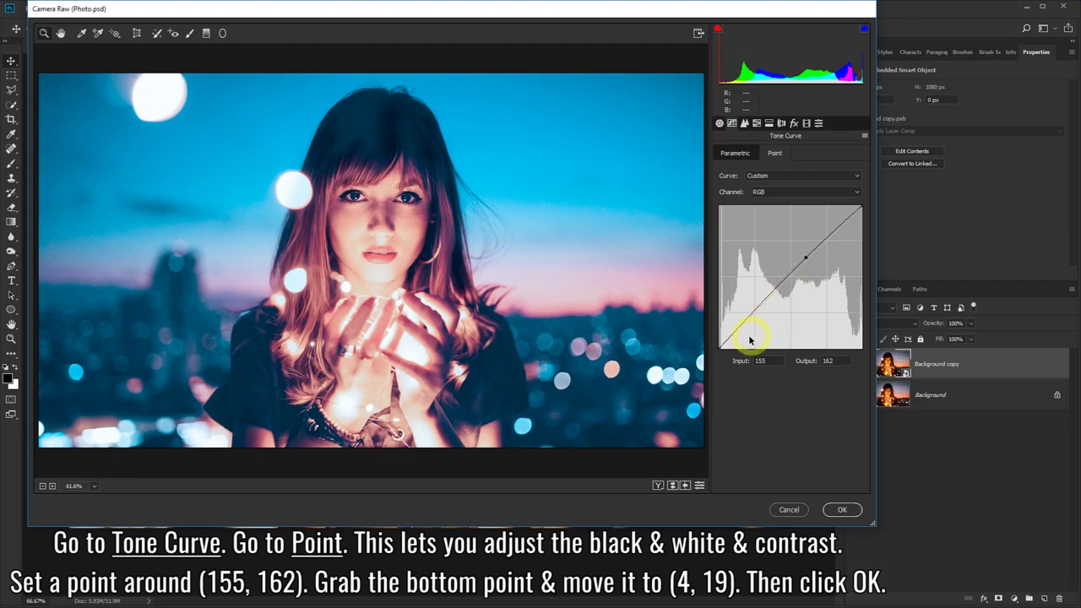
{"action": "left_click_drag", "start_coordinate": [721, 346], "coordinate": [722, 338]}
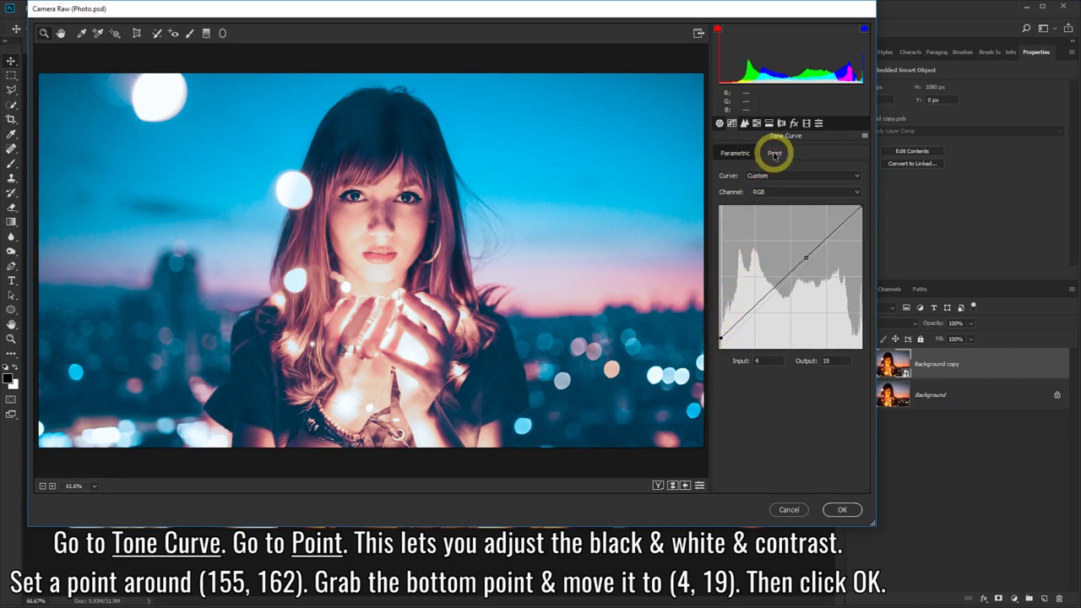
- Apply the Camera Raw grade and toggle Background copy's visibility to compare
{"action": "left_click", "coordinate": [842, 511]}
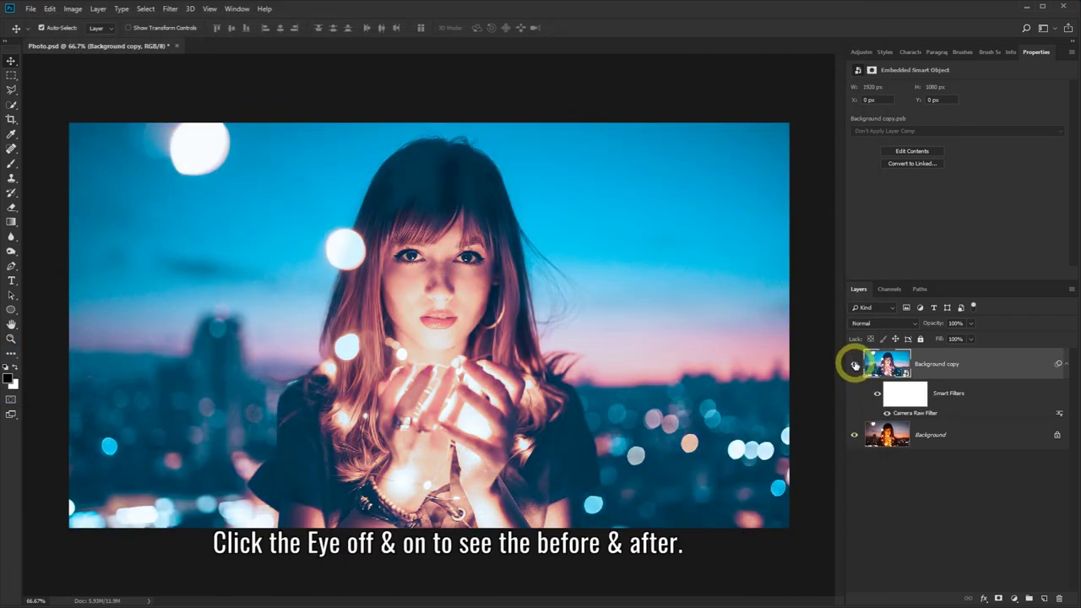
{"action": "left_click", "coordinate": [855, 364]}
{"action": "left_click", "coordinate": [855, 364]}
{"action": "left_click", "coordinate": [855, 364]}
{"action": "left_click", "coordinate": [855, 364]}
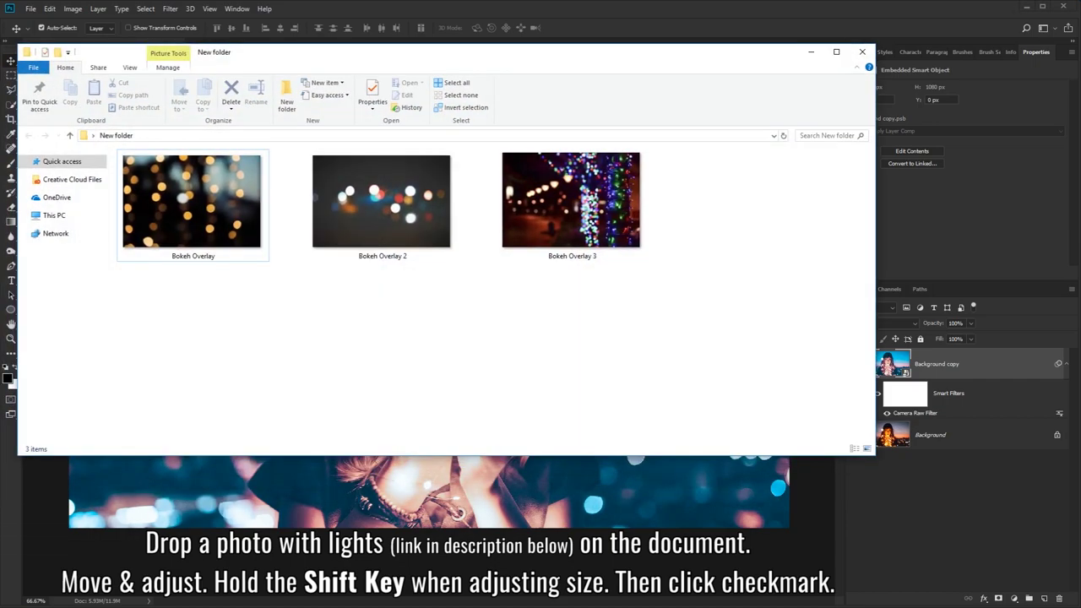
- Place the Bokeh Overlay image into the document, aligned to the canvas's left edge
{"action": "left_click", "coordinate": [191, 203]}
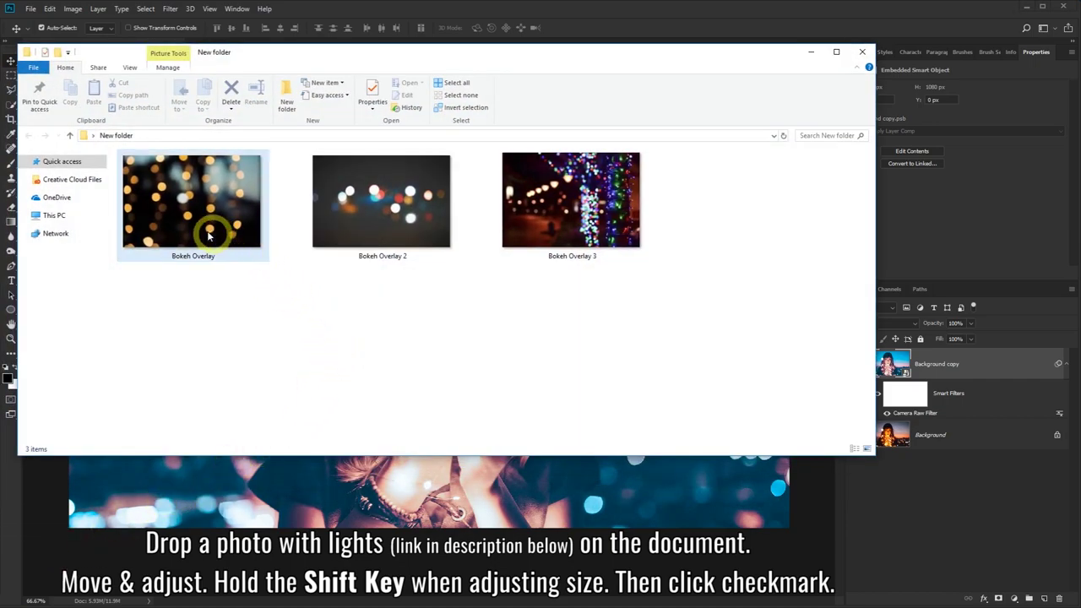
{"action": "left_click_drag", "start_coordinate": [187, 200], "coordinate": [339, 488]}
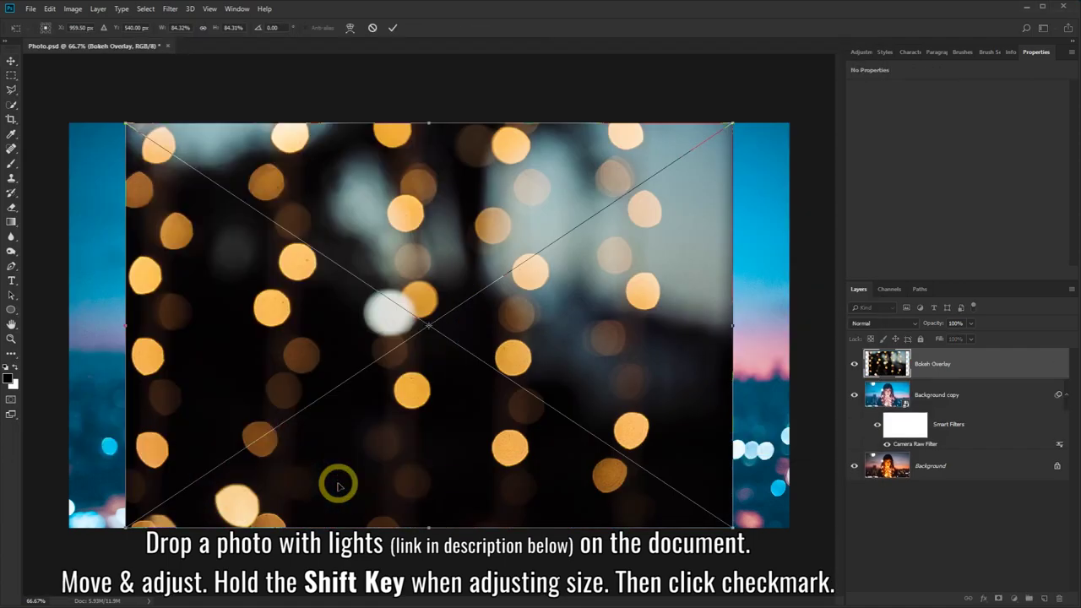
{"action": "left_click_drag", "start_coordinate": [405, 229], "coordinate": [349, 237]}
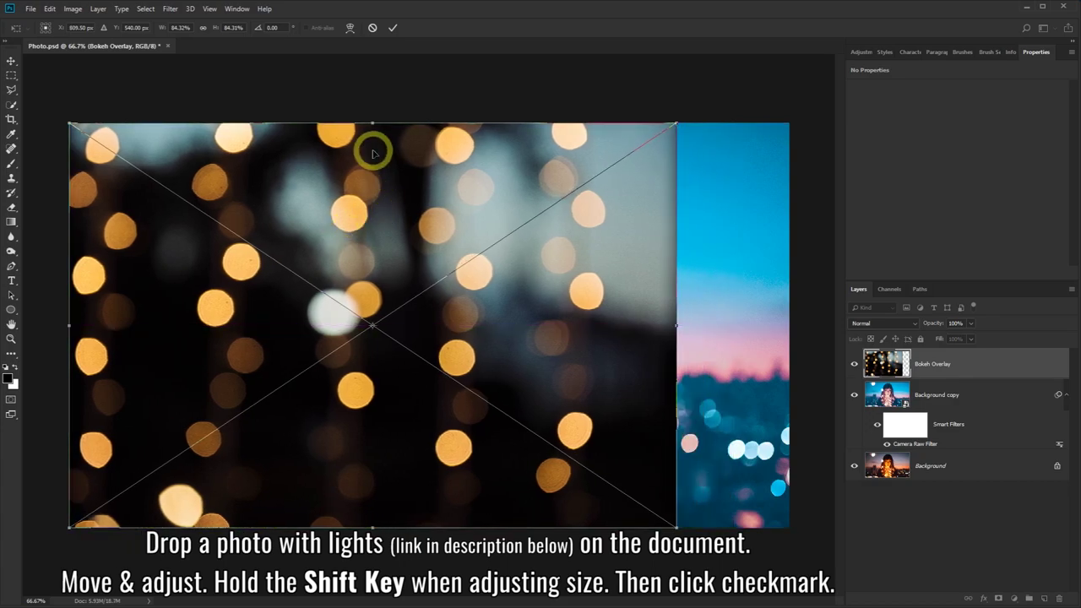
{"action": "left_click", "coordinate": [393, 30]}
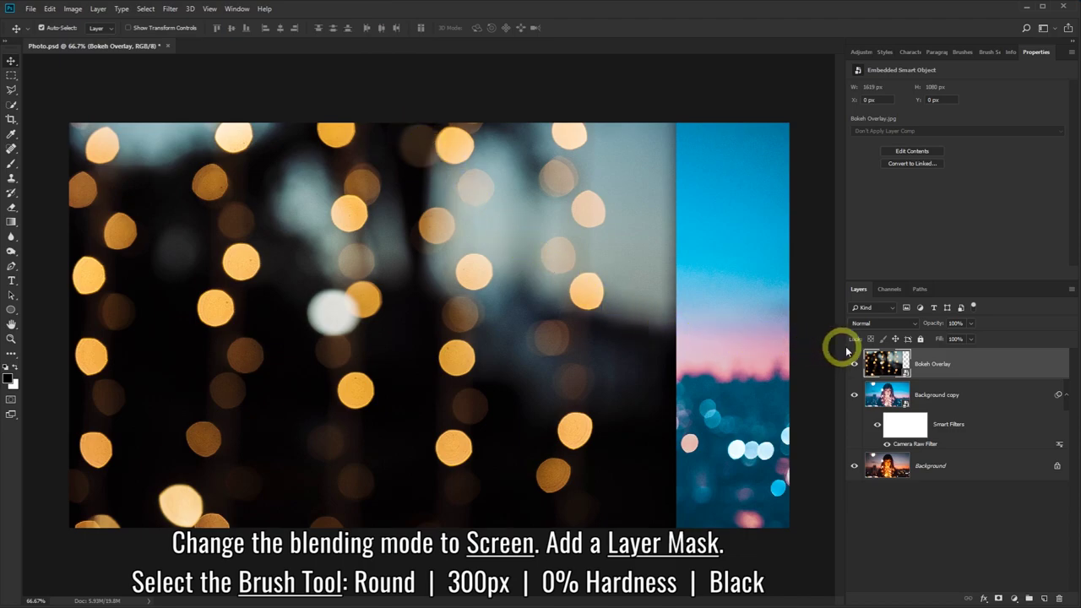
- Blend the Bokeh Overlay layer in Screen mode and add a layer mask
{"action": "left_click", "coordinate": [916, 324]}
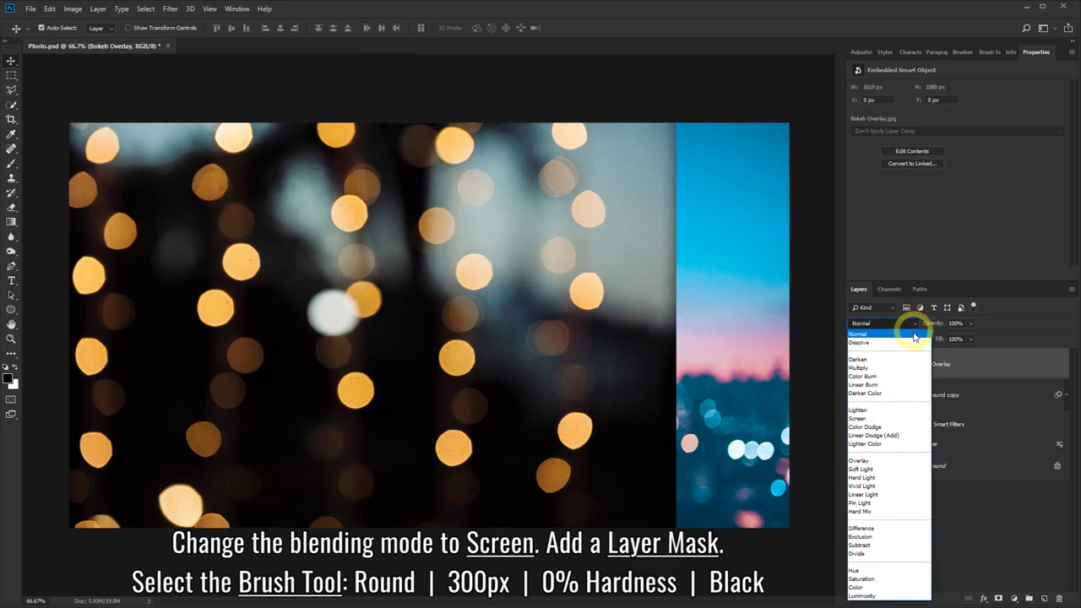
{"action": "left_click", "coordinate": [876, 419]}
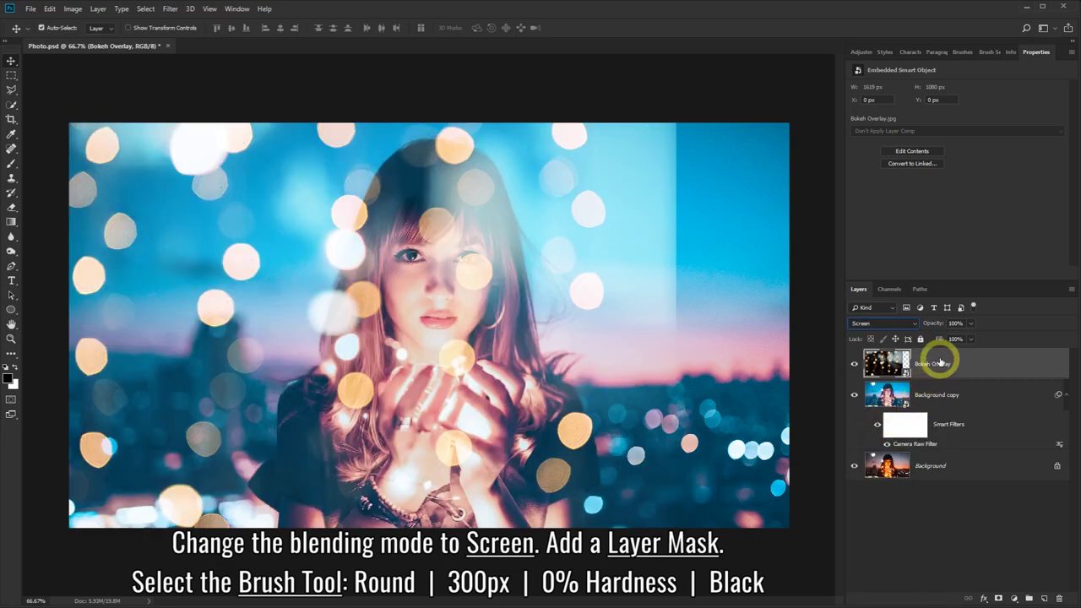
{"action": "left_click", "coordinate": [998, 598]}
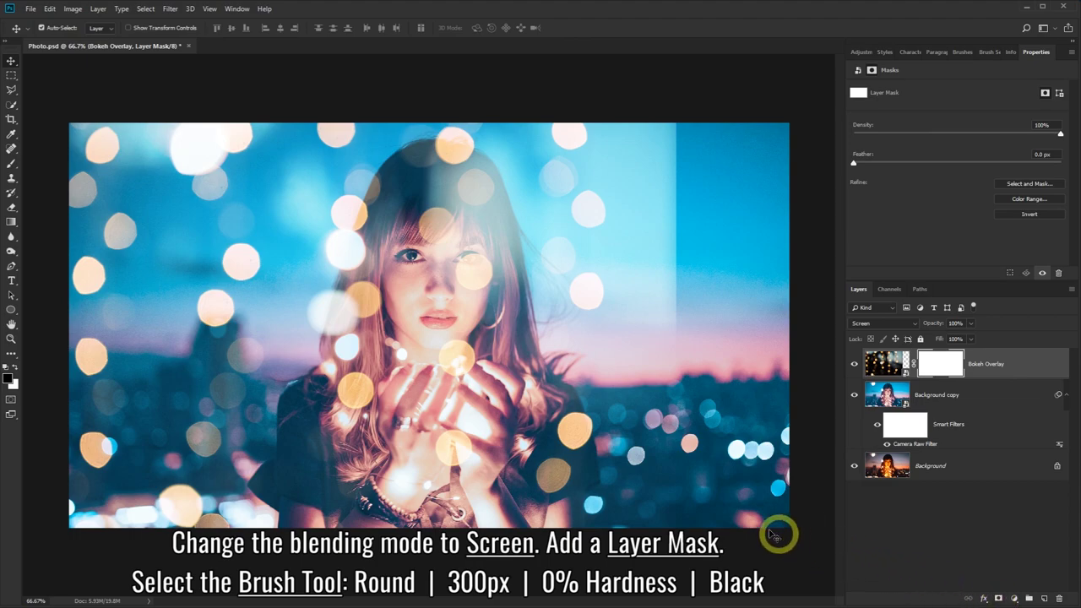
- Set up a black, 300 px, 0% hardness brush and target the bokeh layer mask
{"action": "left_click", "coordinate": [12, 168]}
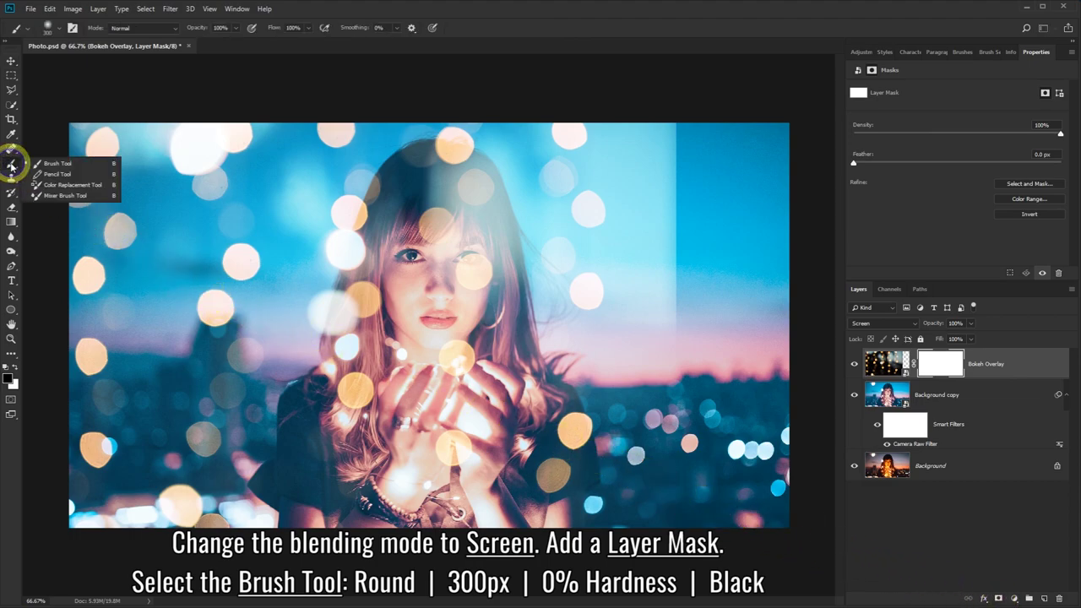
{"action": "left_click", "coordinate": [39, 164]}
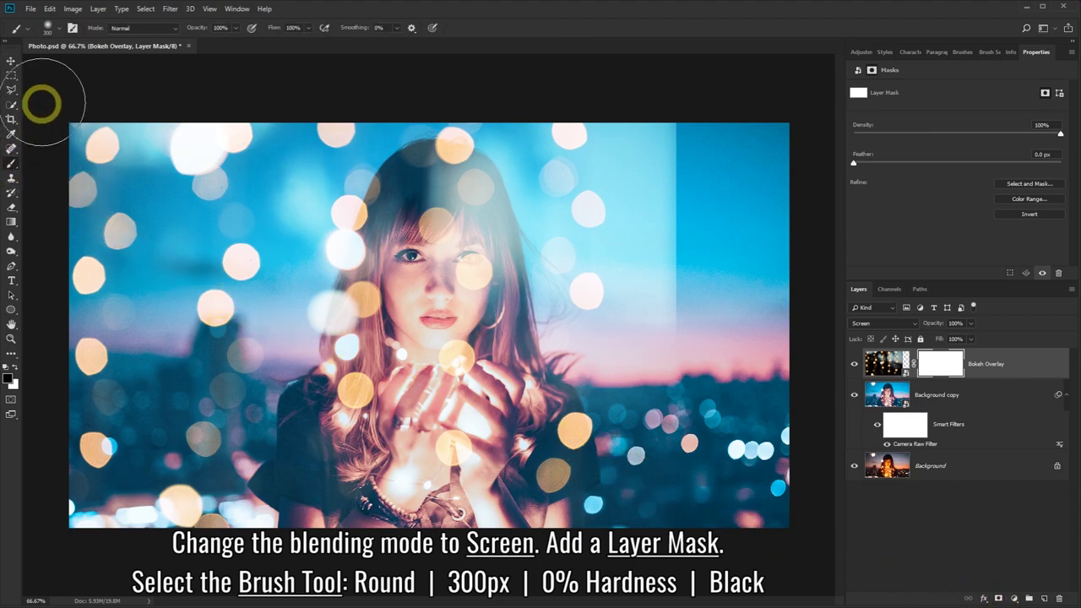
{"action": "left_click", "coordinate": [52, 30]}
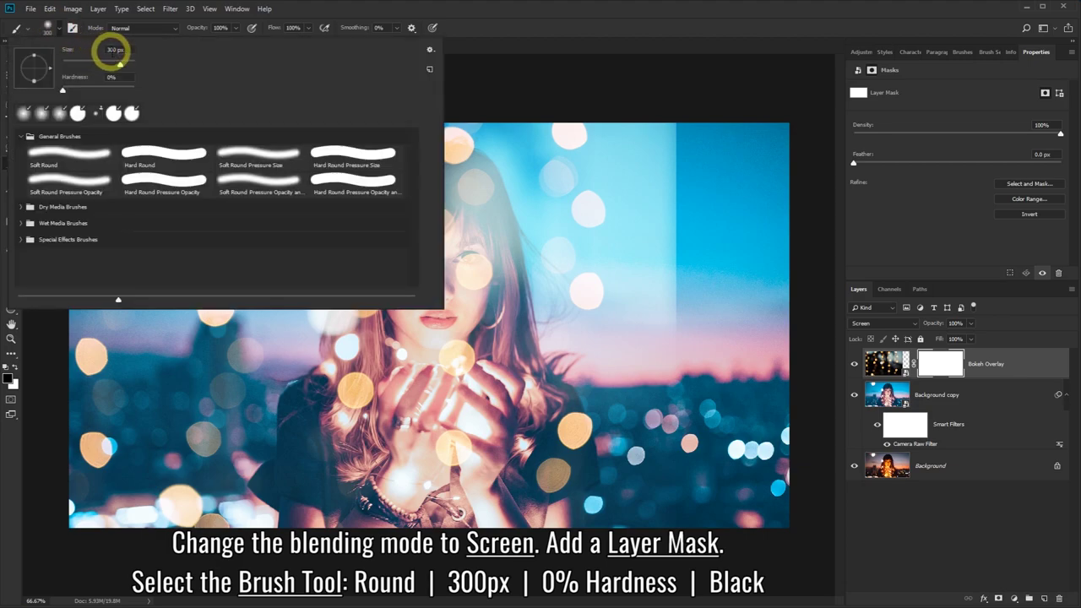
{"action": "left_click", "coordinate": [279, 17]}
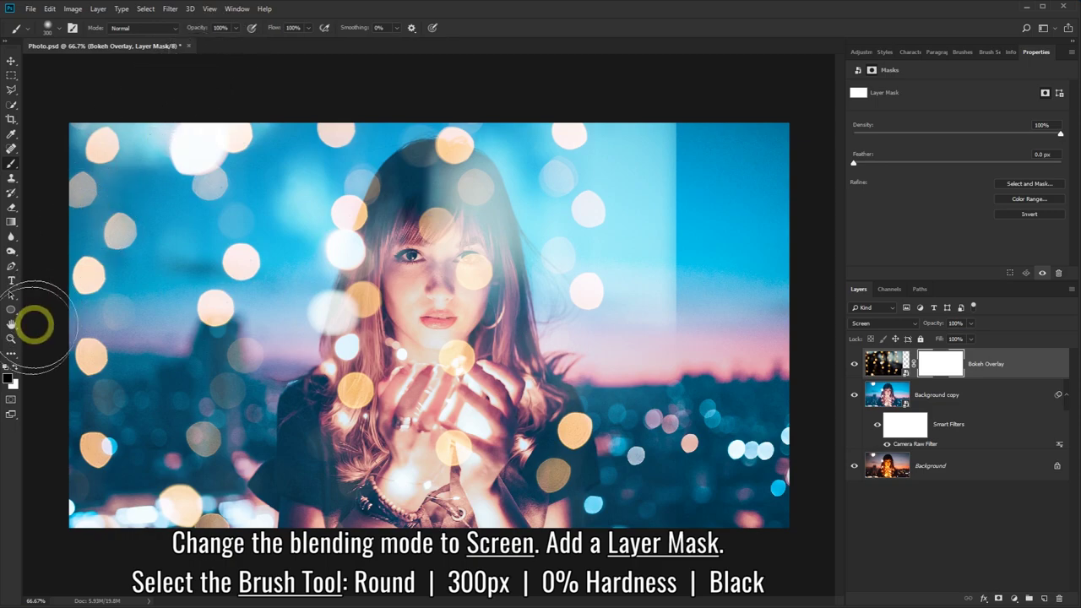
{"action": "left_click", "coordinate": [8, 378]}
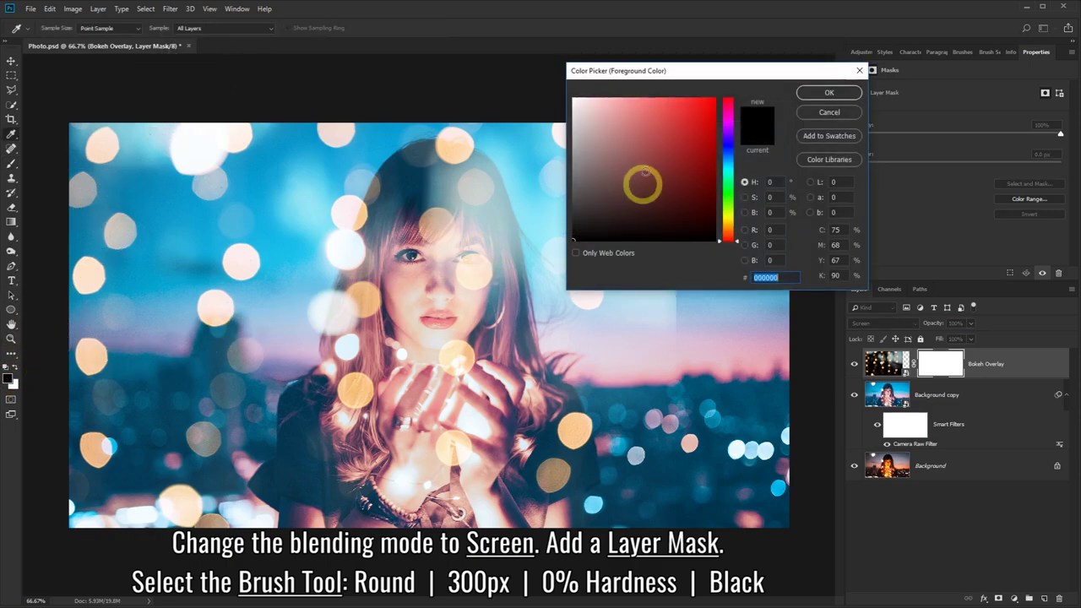
{"action": "left_click", "coordinate": [823, 94]}
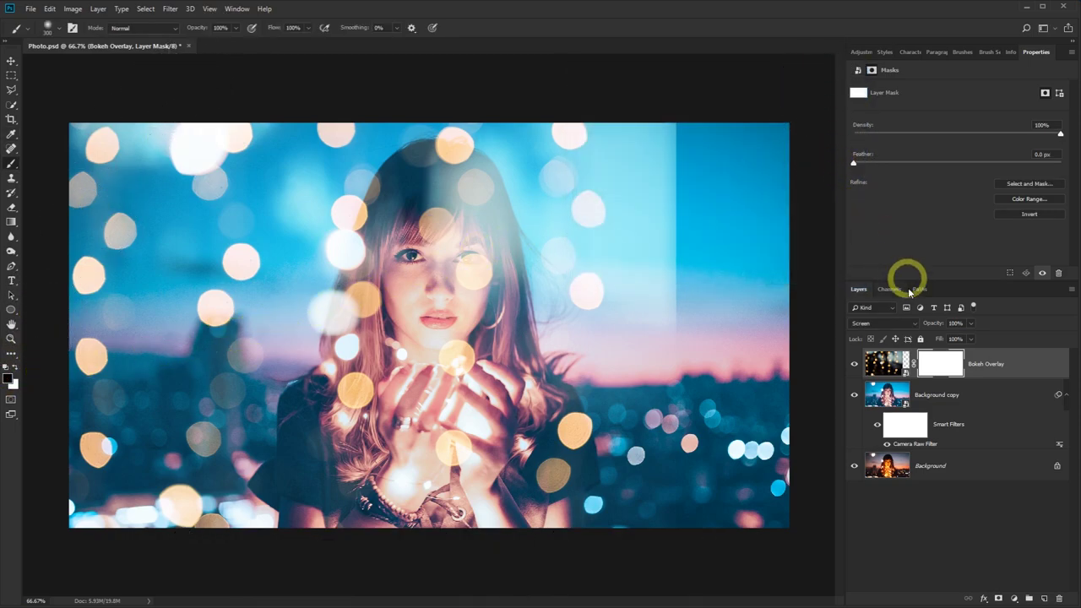
{"action": "left_click", "coordinate": [941, 367]}
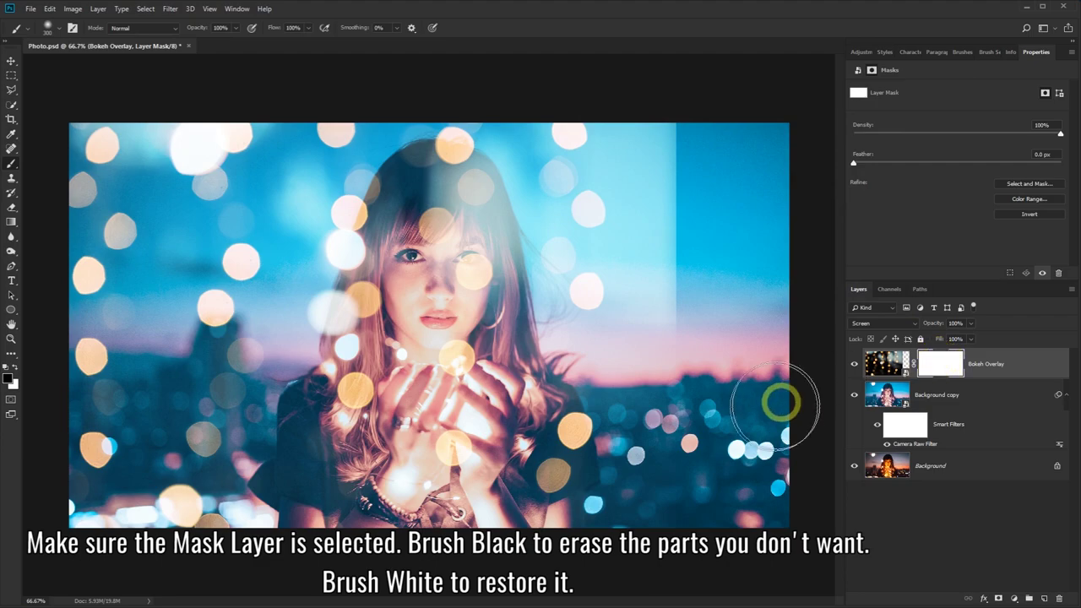
- Paint out the bokeh over the face, right side and lower-left corner, then compare
{"action": "mouse_move", "coordinate": [663, 270]}
{"action": "left_mouse_down"}
{"action": "mouse_move", "coordinate": [656, 191]}
{"action": "mouse_move", "coordinate": [519, 273]}
{"action": "mouse_move", "coordinate": [555, 244]}
{"action": "mouse_move", "coordinate": [548, 494]}
{"action": "mouse_move", "coordinate": [530, 506]}
{"action": "mouse_move", "coordinate": [456, 513]}
{"action": "mouse_move", "coordinate": [470, 308]}
{"action": "mouse_move", "coordinate": [464, 139]}
{"action": "mouse_move", "coordinate": [448, 270]}
{"action": "mouse_move", "coordinate": [451, 448]}
{"action": "mouse_move", "coordinate": [503, 439]}
{"action": "mouse_move", "coordinate": [454, 507]}
{"action": "left_mouse_up"}
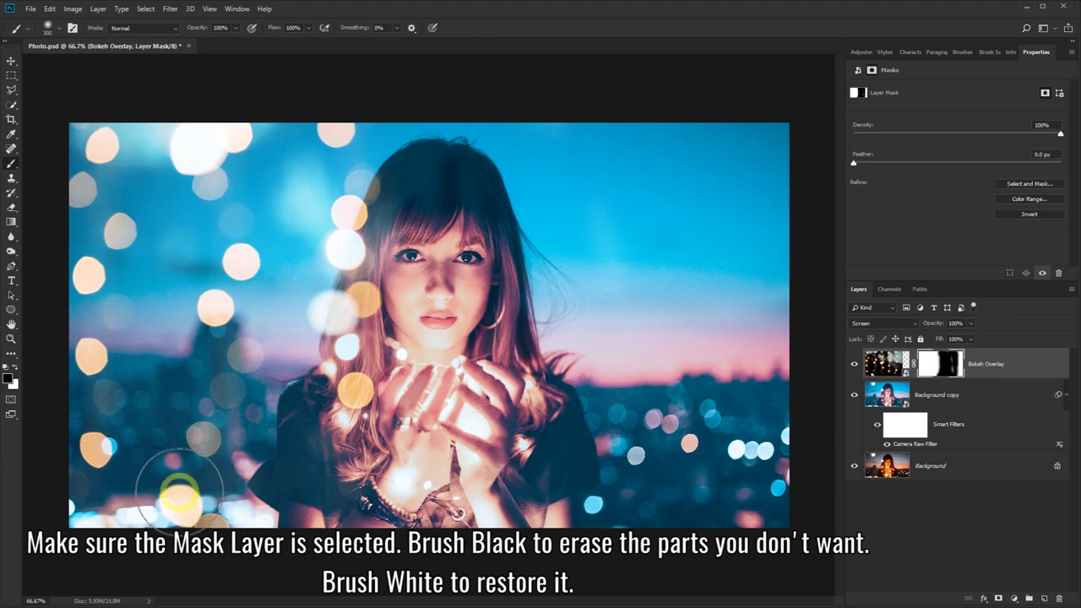
{"action": "mouse_move", "coordinate": [49, 495]}
{"action": "left_mouse_down"}
{"action": "mouse_move", "coordinate": [65, 411]}
{"action": "mouse_move", "coordinate": [90, 393]}
{"action": "mouse_move", "coordinate": [96, 222]}
{"action": "mouse_move", "coordinate": [72, 181]}
{"action": "left_mouse_up"}
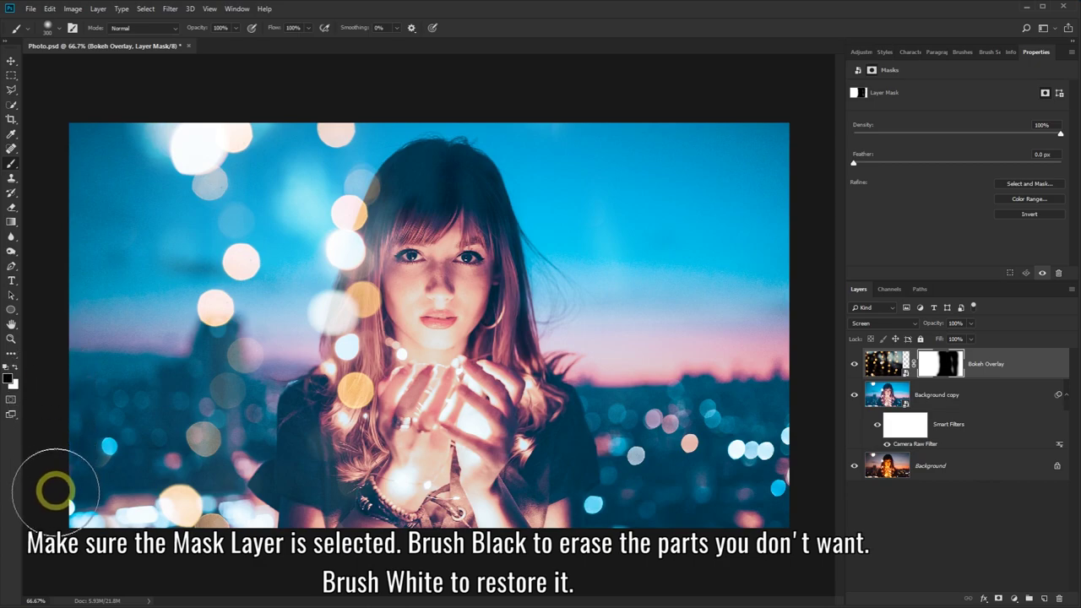
{"action": "left_click_drag", "start_coordinate": [84, 430], "coordinate": [73, 495]}
{"action": "mouse_move", "coordinate": [466, 324]}
{"action": "left_mouse_down"}
{"action": "mouse_move", "coordinate": [386, 290]}
{"action": "mouse_move", "coordinate": [425, 317]}
{"action": "mouse_move", "coordinate": [346, 338]}
{"action": "mouse_move", "coordinate": [473, 321]}
{"action": "mouse_move", "coordinate": [392, 406]}
{"action": "mouse_move", "coordinate": [483, 360]}
{"action": "mouse_move", "coordinate": [456, 355]}
{"action": "mouse_move", "coordinate": [439, 414]}
{"action": "mouse_move", "coordinate": [503, 393]}
{"action": "left_mouse_up"}
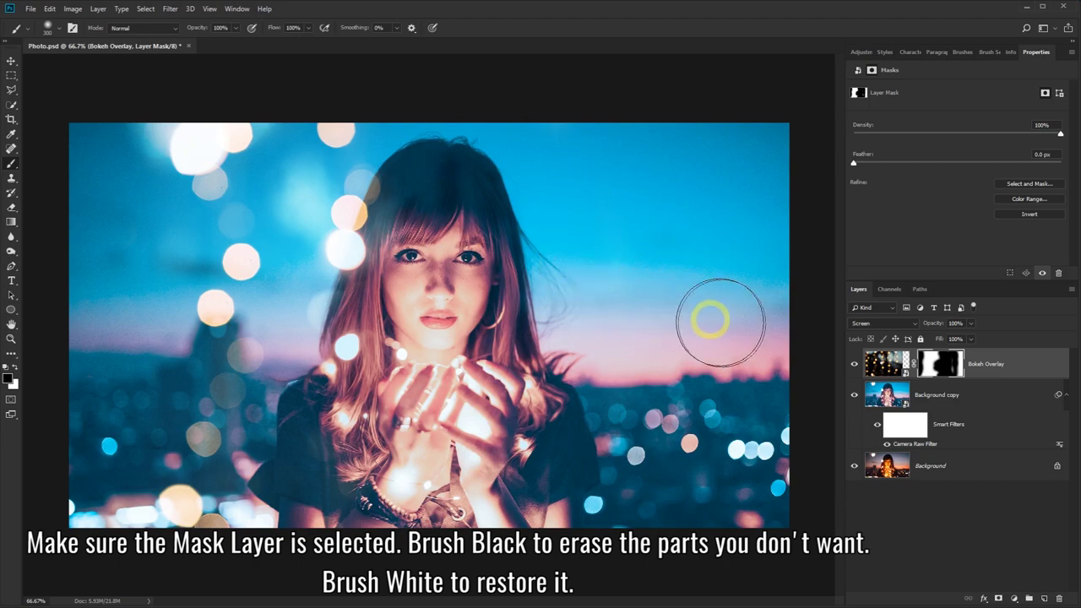
{"action": "left_click", "coordinate": [854, 365]}
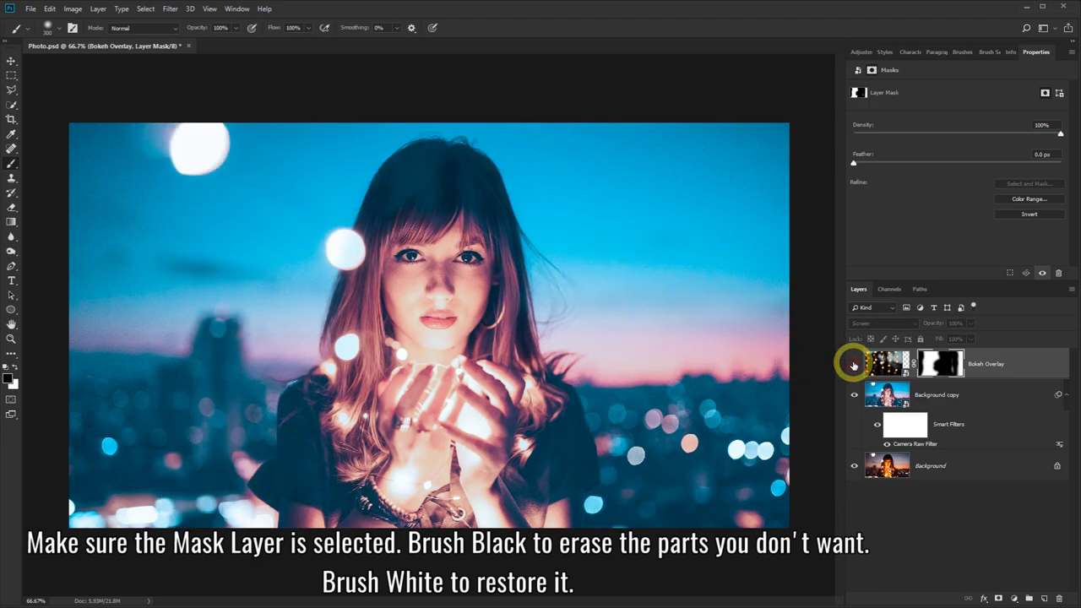
{"action": "left_click", "coordinate": [854, 365]}
{"action": "left_click", "coordinate": [854, 365]}
{"action": "left_click", "coordinate": [854, 365]}
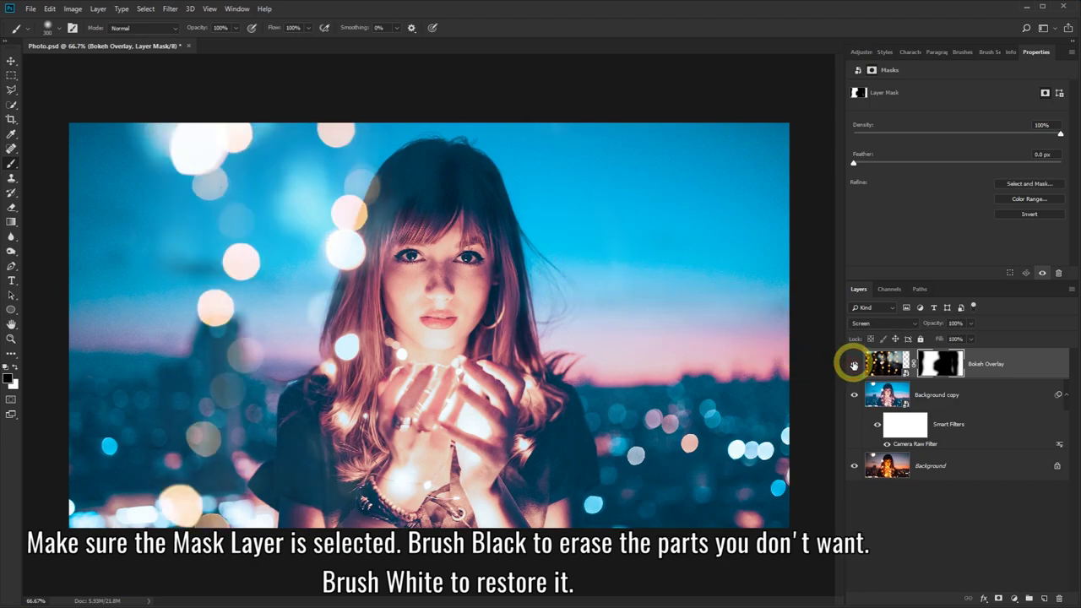
- Add a Hue/Saturation adjustment layer clipped to Bokeh Overlay
{"action": "left_click", "coordinate": [1027, 363]}
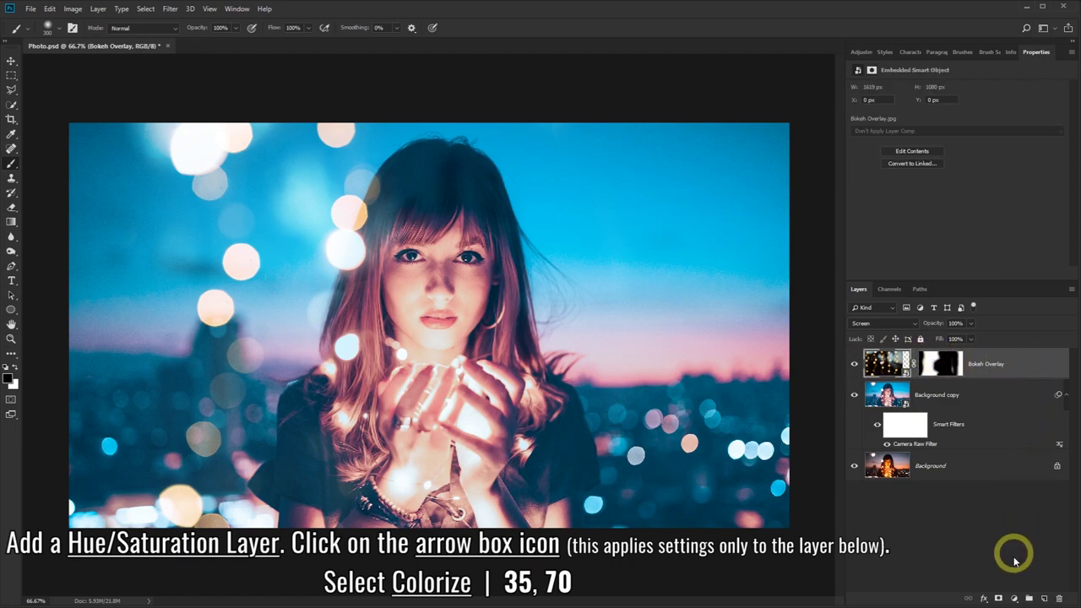
{"action": "left_click", "coordinate": [1015, 599]}
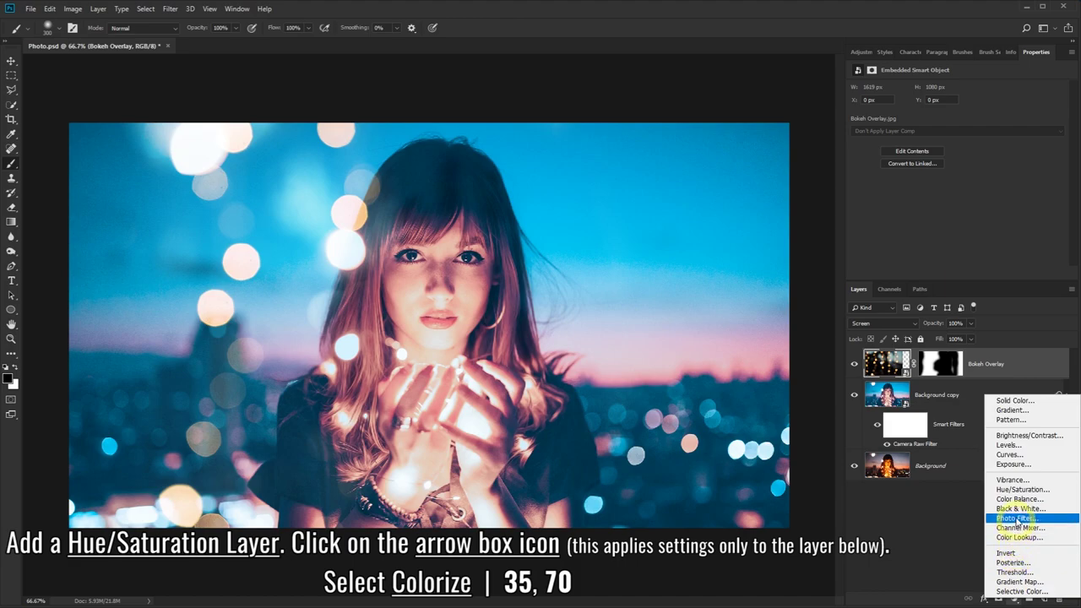
{"action": "left_click", "coordinate": [1011, 490]}
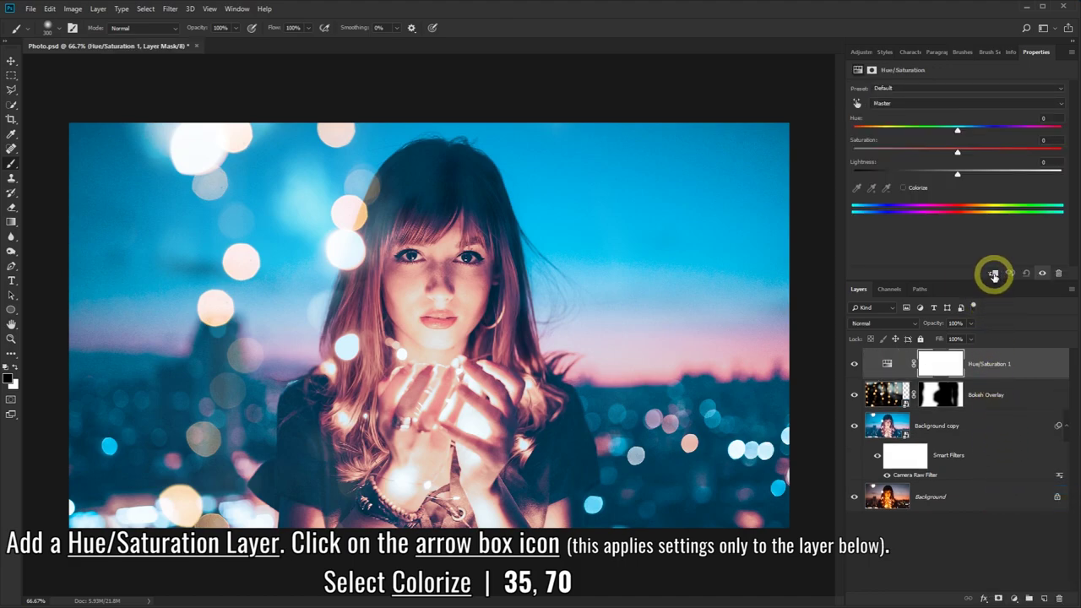
{"action": "left_click", "coordinate": [994, 274]}
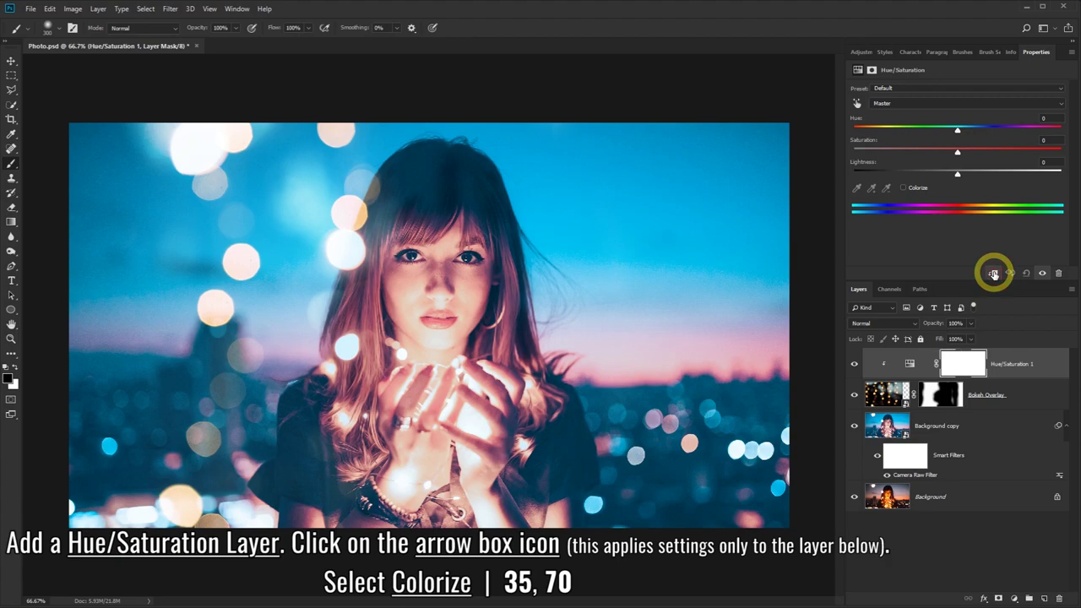
- Turn on Colorize with Hue 35 and Saturation 70
{"action": "left_click", "coordinate": [903, 187]}
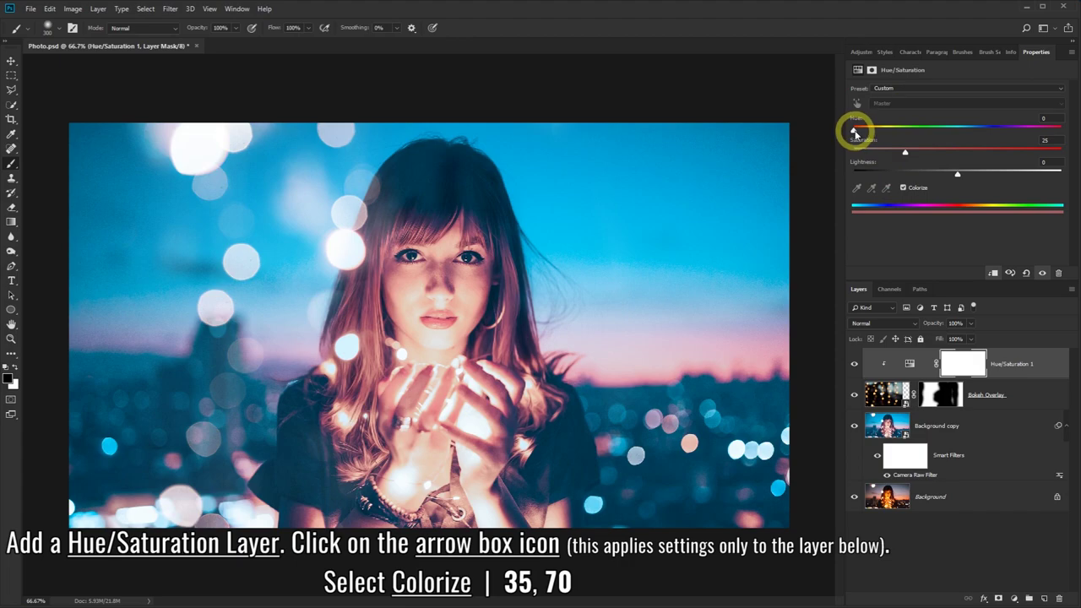
{"action": "mouse_move", "coordinate": [854, 132]}
{"action": "left_mouse_down"}
{"action": "mouse_move", "coordinate": [1056, 135]}
{"action": "mouse_move", "coordinate": [994, 133]}
{"action": "left_mouse_up"}
{"action": "left_click", "coordinate": [1046, 118]}
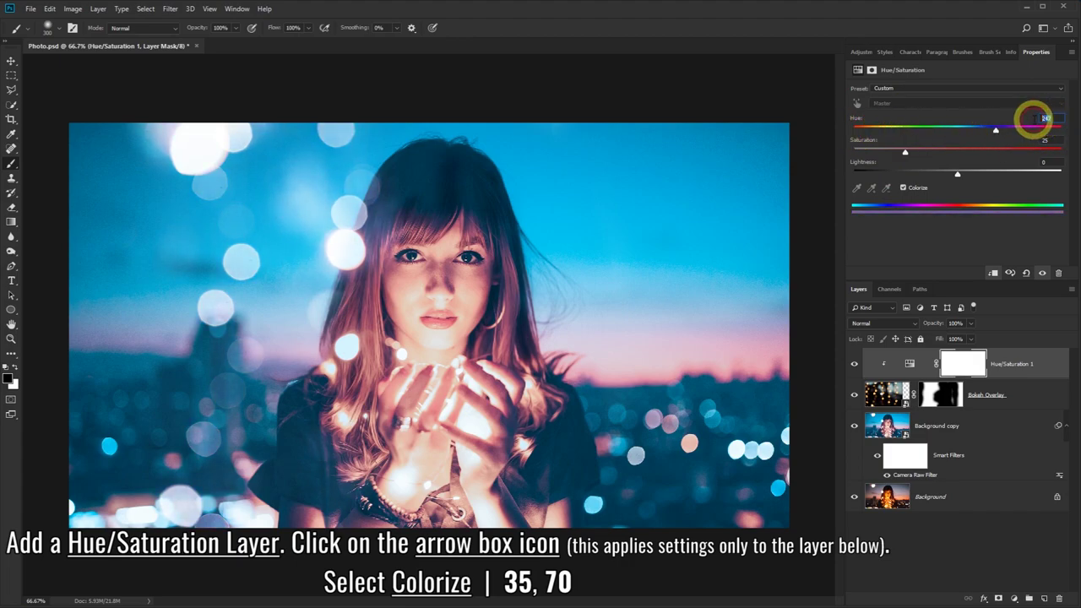
{"action": "type", "text": "35"}
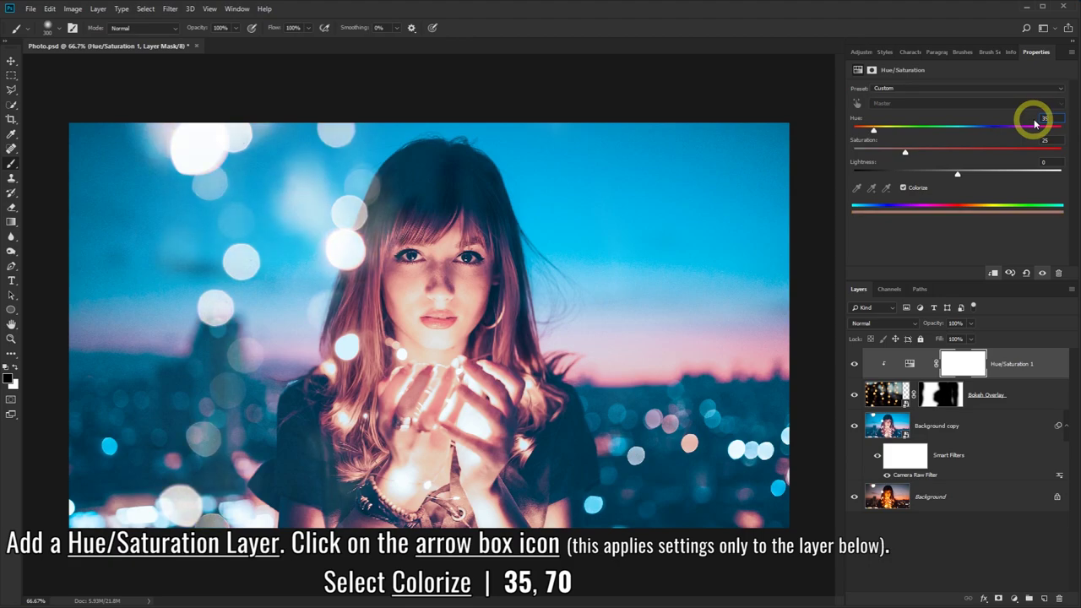
{"action": "left_click", "coordinate": [1050, 138]}
{"action": "double_click", "coordinate": [1039, 141]}
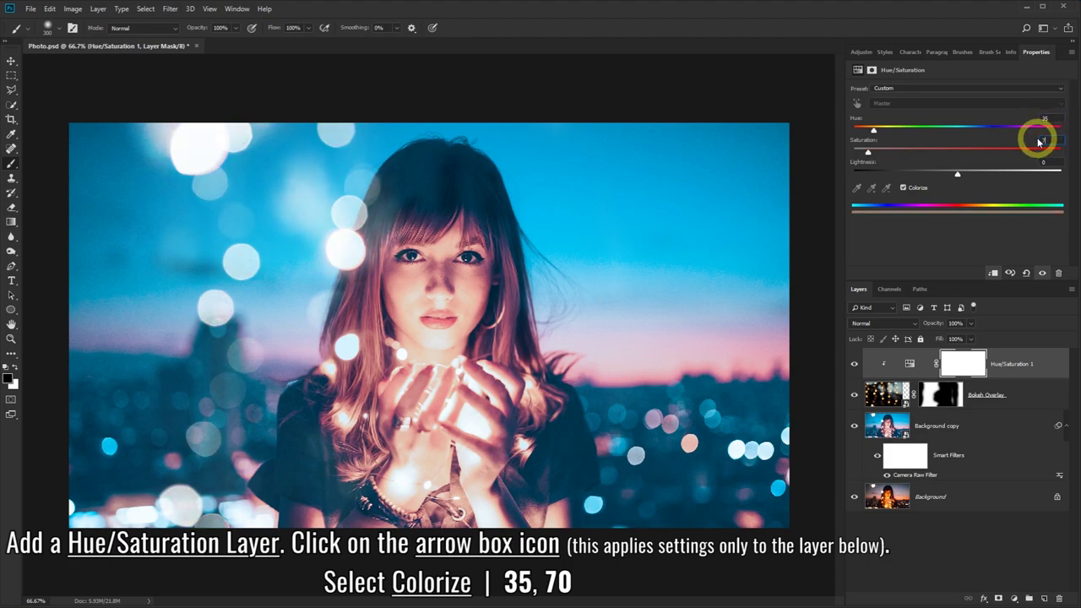
{"action": "type", "text": "70"}
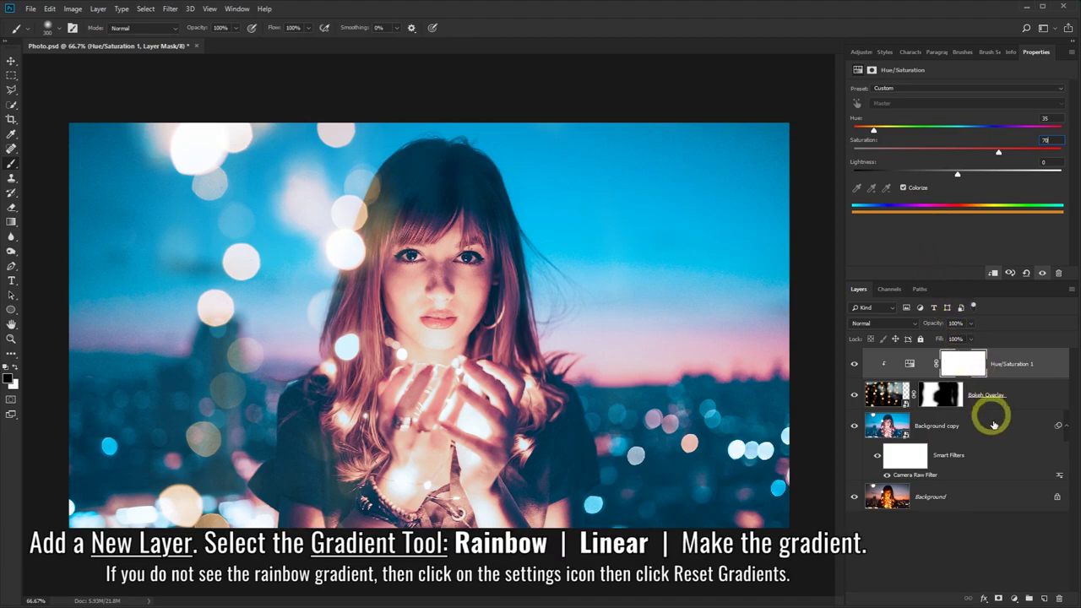
- On a new Layer 1, draw a diagonal linear Rainbow gradient across the photo's right side
{"action": "left_click", "coordinate": [1044, 599]}
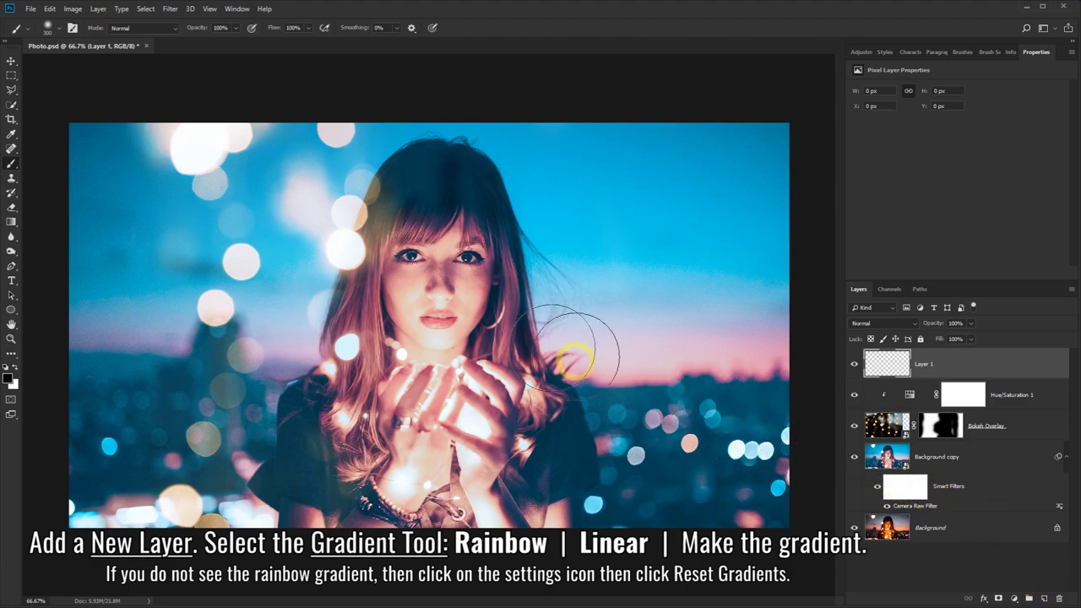
{"action": "left_click", "coordinate": [13, 221]}
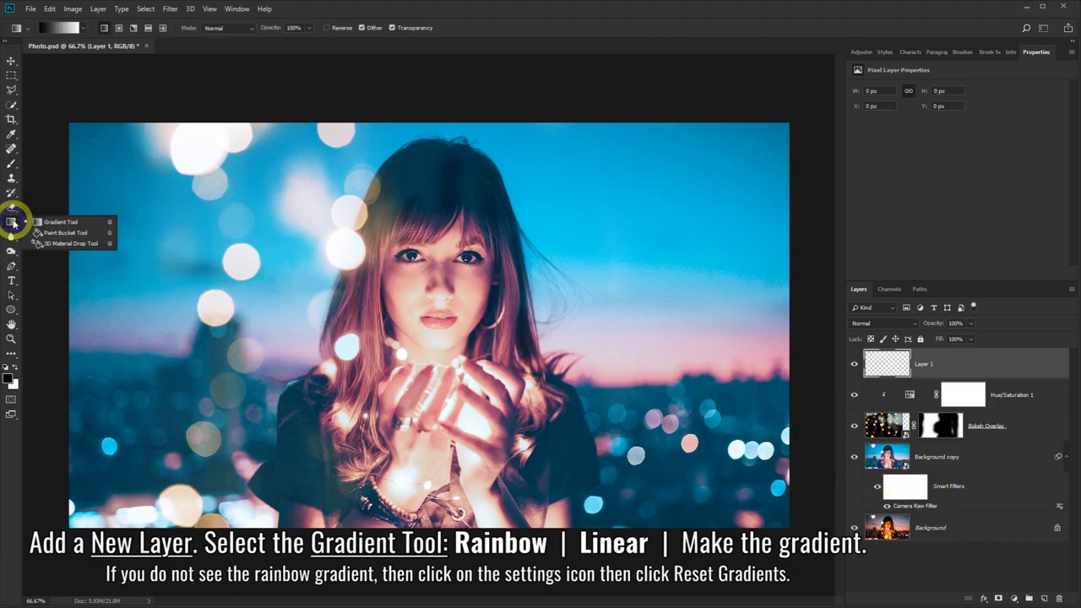
{"action": "left_click", "coordinate": [39, 223]}
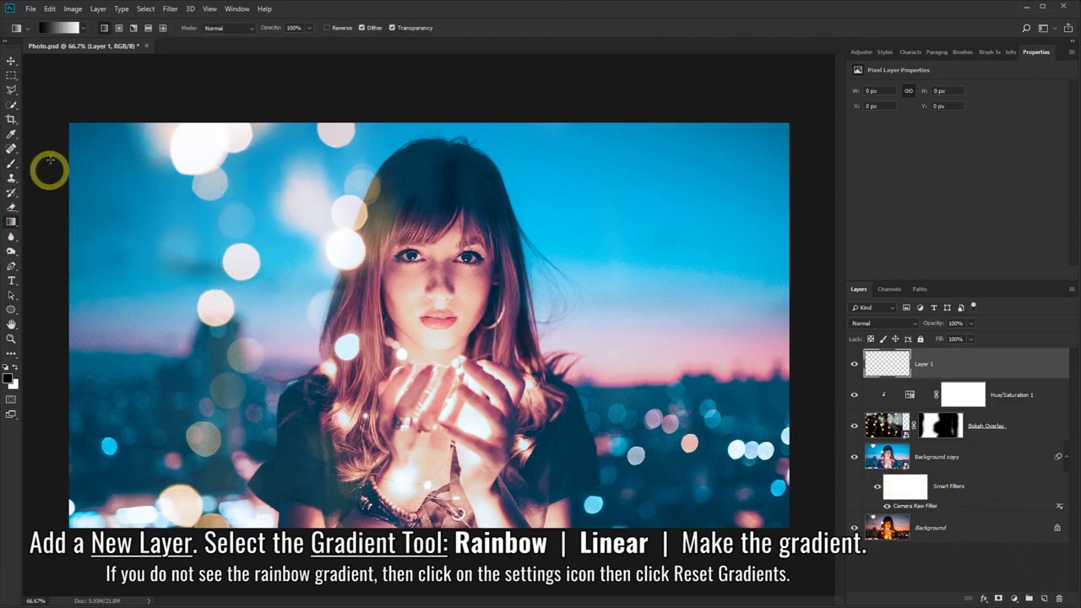
{"action": "left_click", "coordinate": [83, 30]}
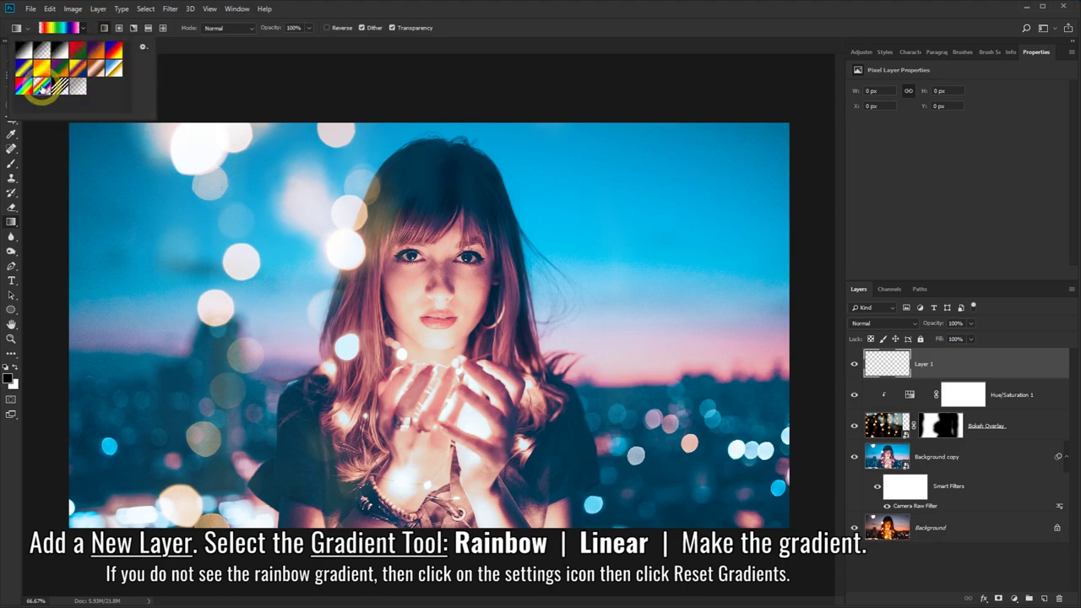
{"action": "left_click", "coordinate": [143, 47]}
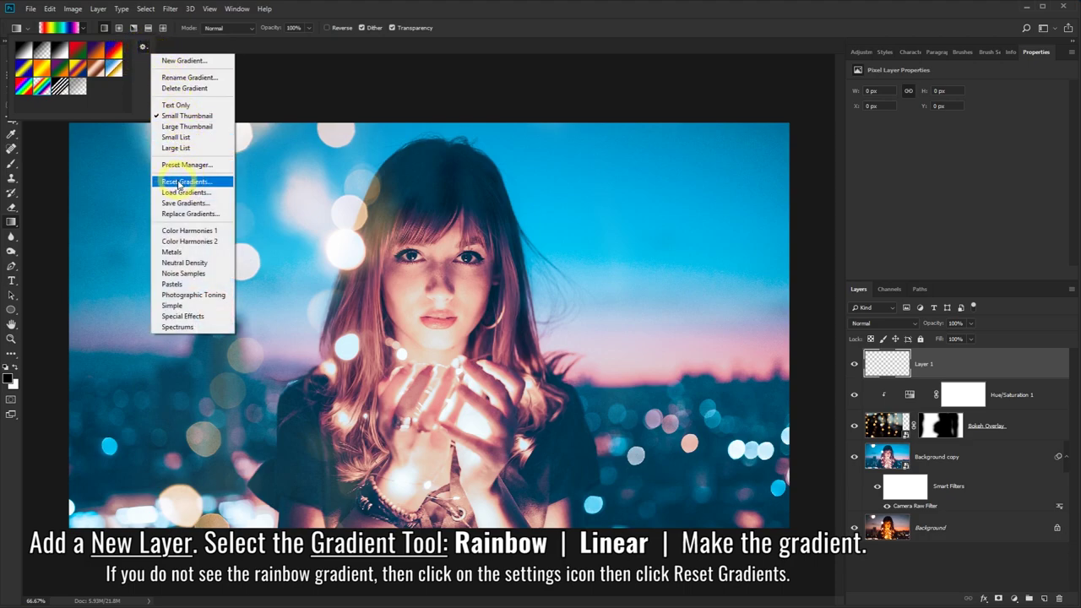
{"action": "left_click", "coordinate": [42, 89]}
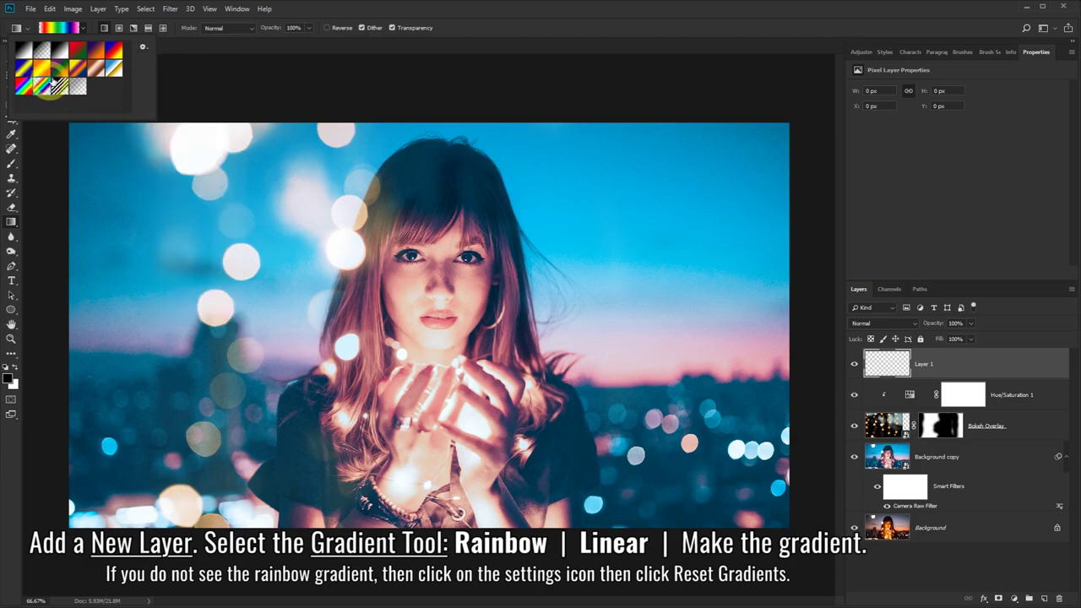
{"action": "left_click", "coordinate": [104, 28]}
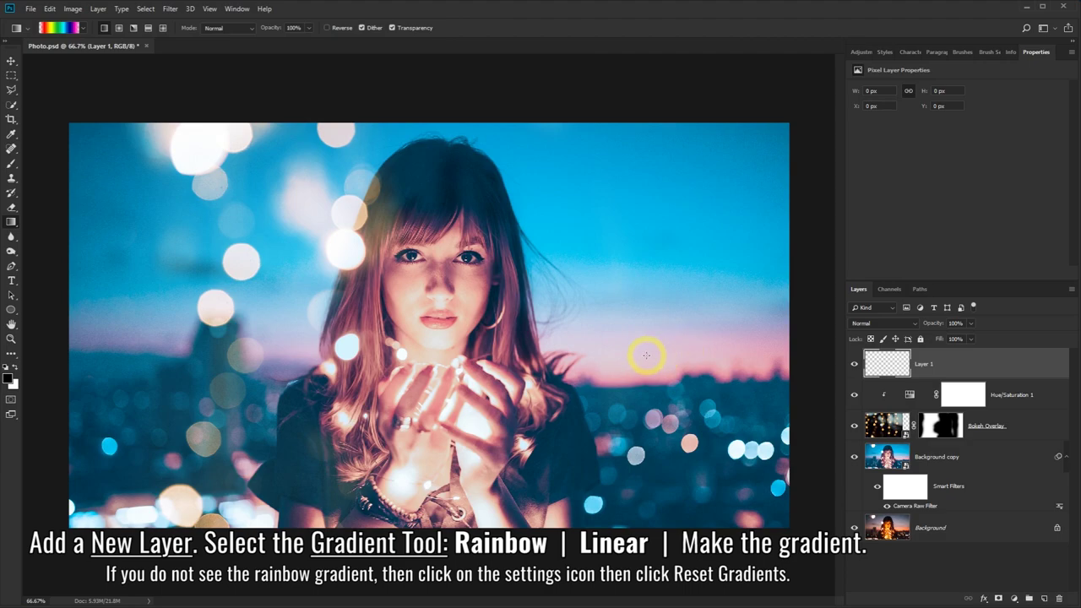
{"action": "left_click_drag", "start_coordinate": [646, 355], "coordinate": [760, 313]}
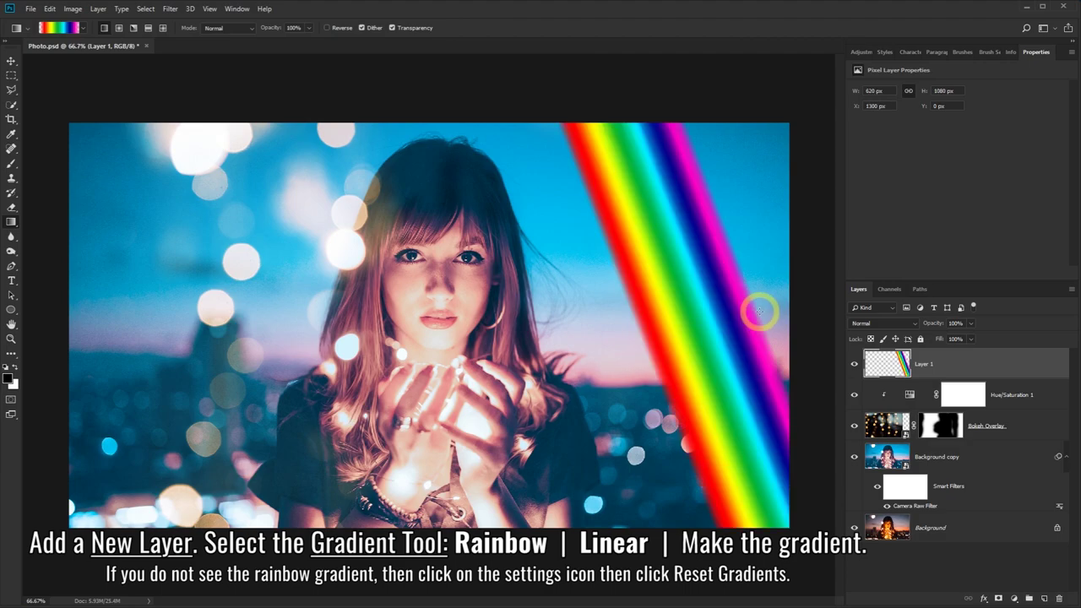
- Blend Layer 1 in Screen mode and apply a Motion Blur at angle 0, distance 200
{"action": "left_click", "coordinate": [915, 326]}
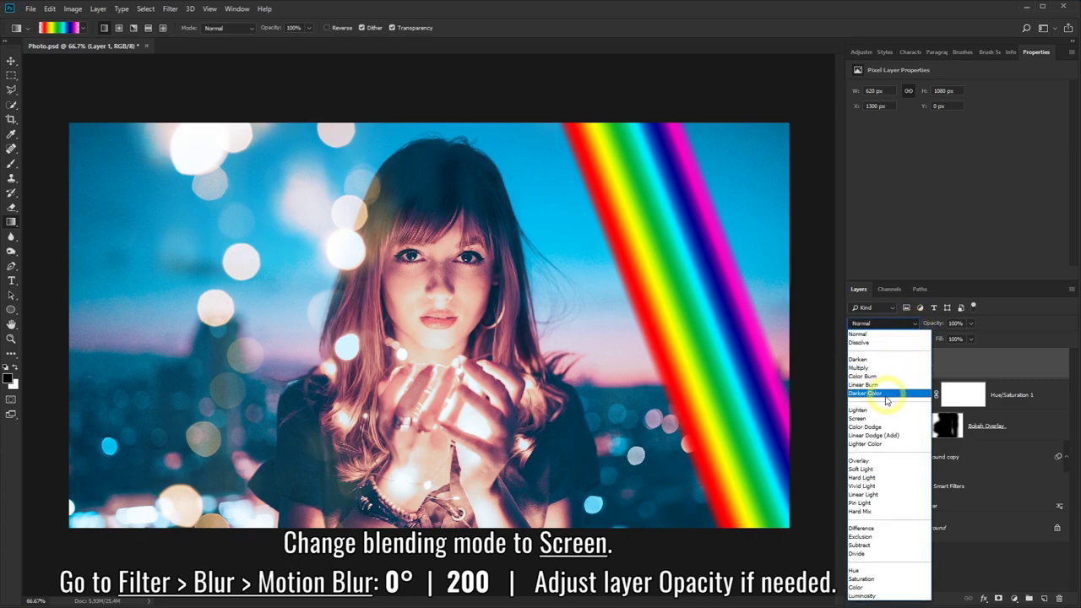
{"action": "left_click", "coordinate": [872, 419]}
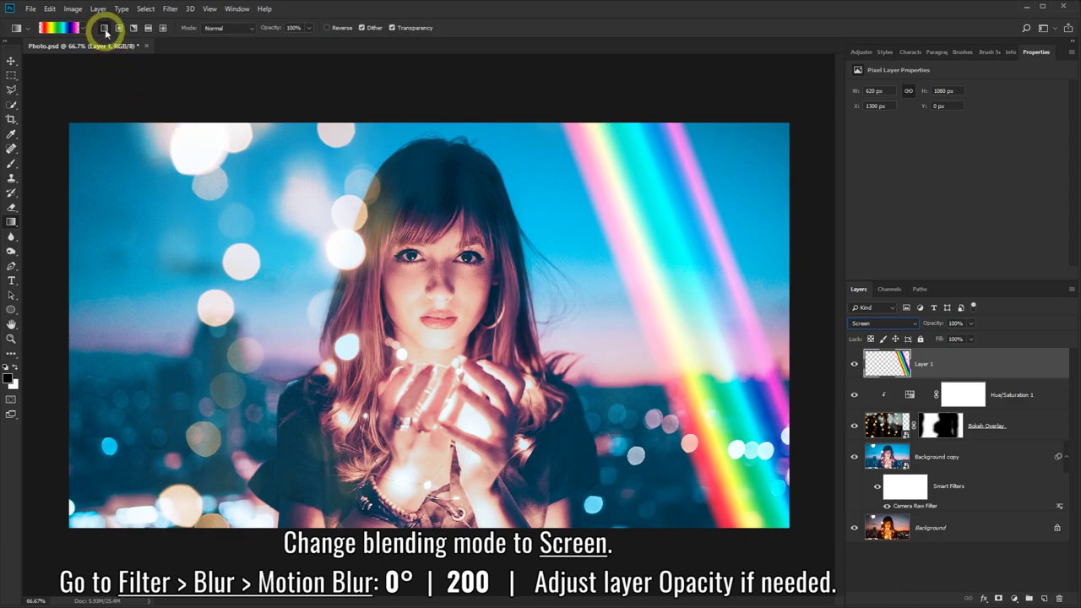
{"action": "left_click", "coordinate": [167, 11]}
{"action": "mouse_move", "coordinate": [220, 136]}
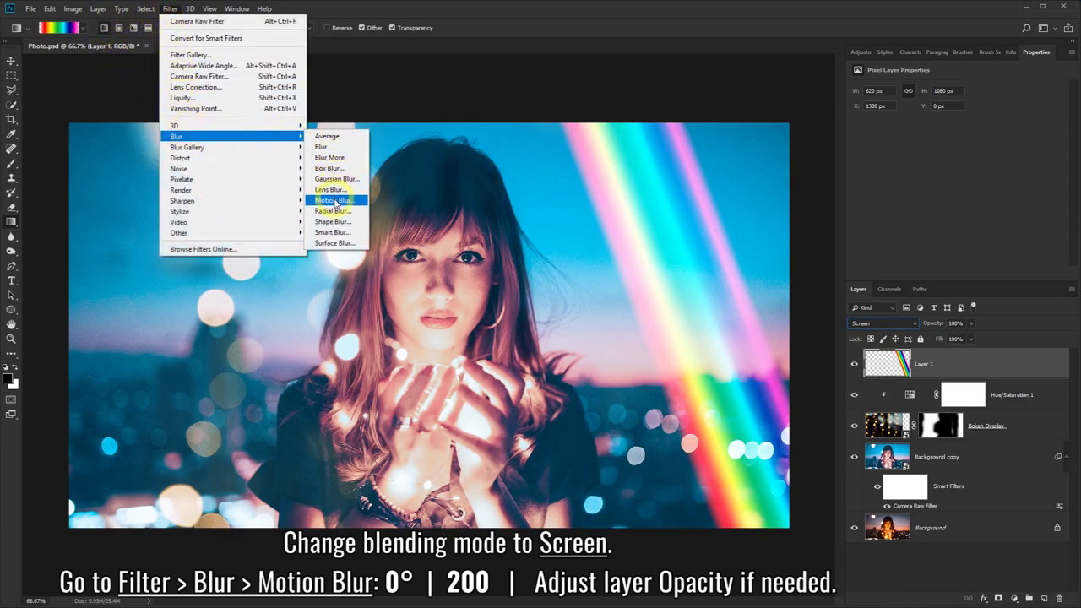
{"action": "left_click", "coordinate": [335, 201]}
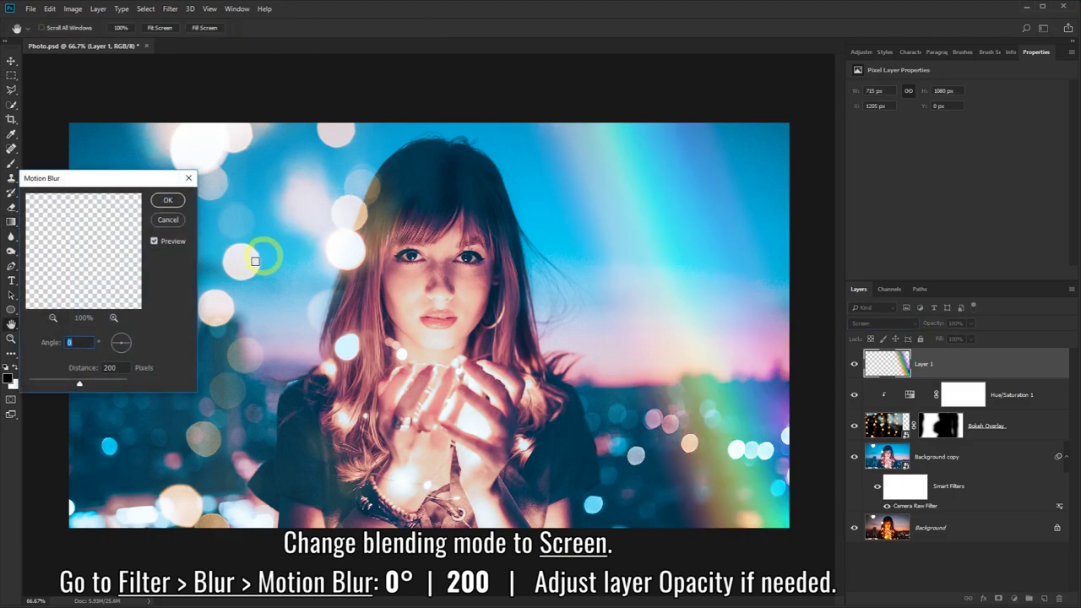
{"action": "left_click", "coordinate": [72, 343]}
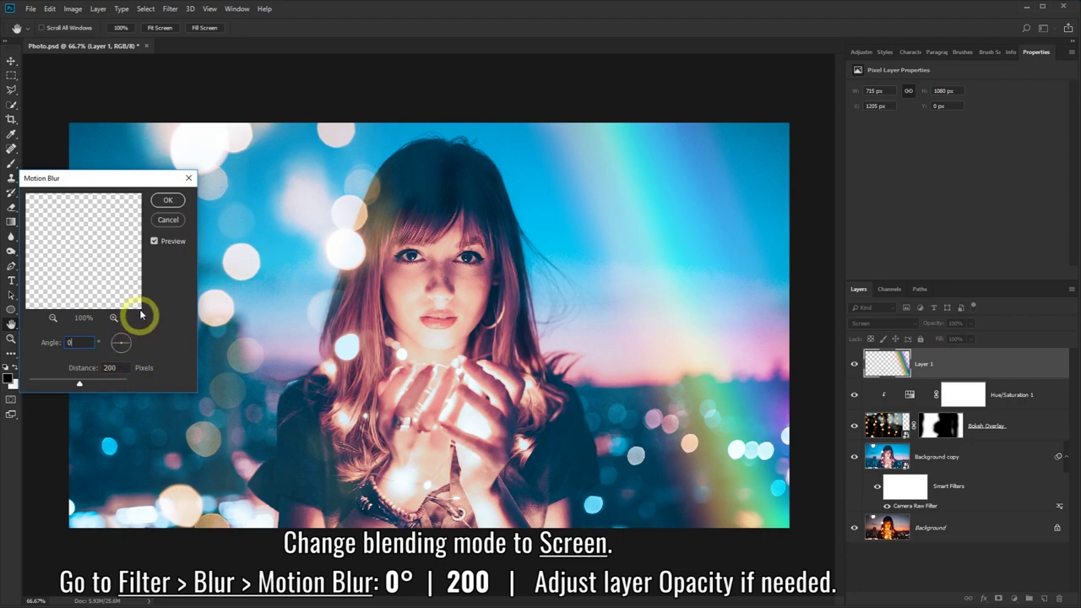
{"action": "left_click", "coordinate": [168, 200]}
- Nudge the rainbow streak slightly right and lower Layer 1's opacity
{"action": "key", "text": "v"}
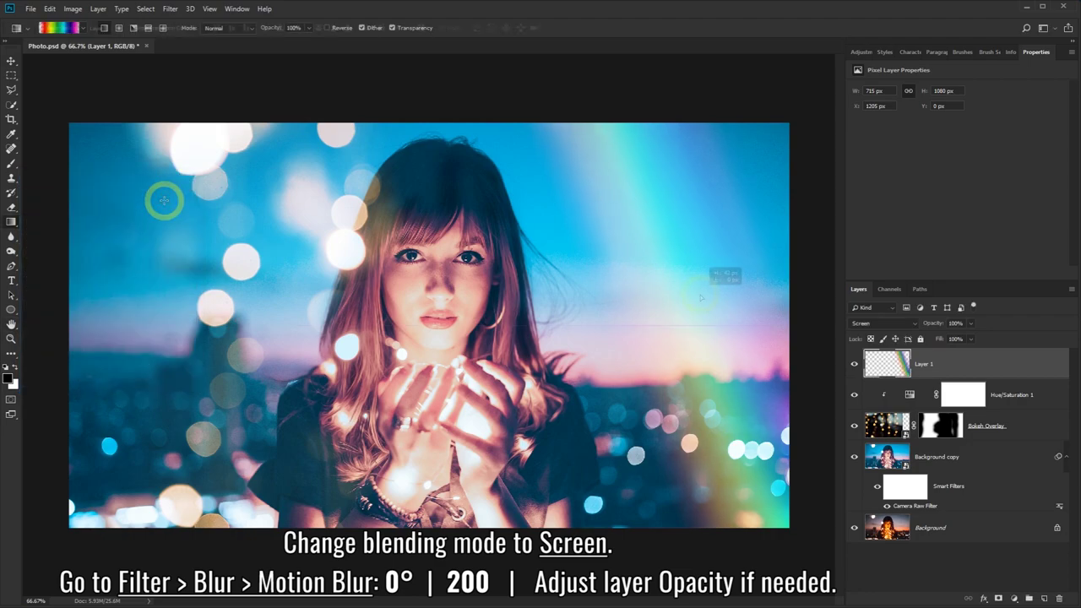
{"action": "left_click_drag", "start_coordinate": [700, 297], "coordinate": [701, 298]}
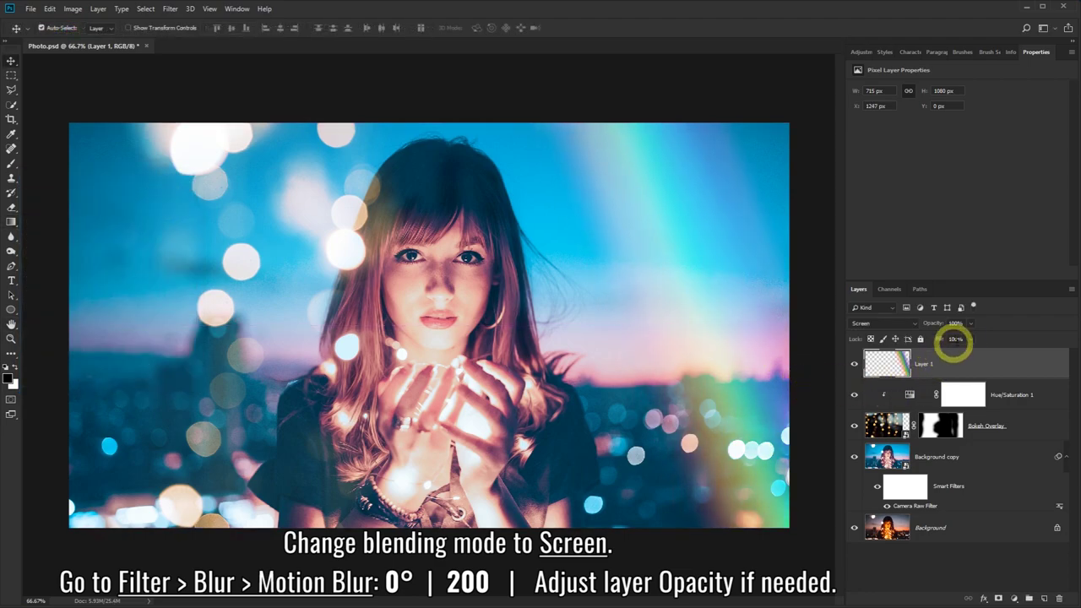
{"action": "mouse_move", "coordinate": [972, 329]}
{"action": "left_mouse_down"}
{"action": "mouse_move", "coordinate": [954, 339]}
{"action": "mouse_move", "coordinate": [976, 338]}
{"action": "left_mouse_up"}
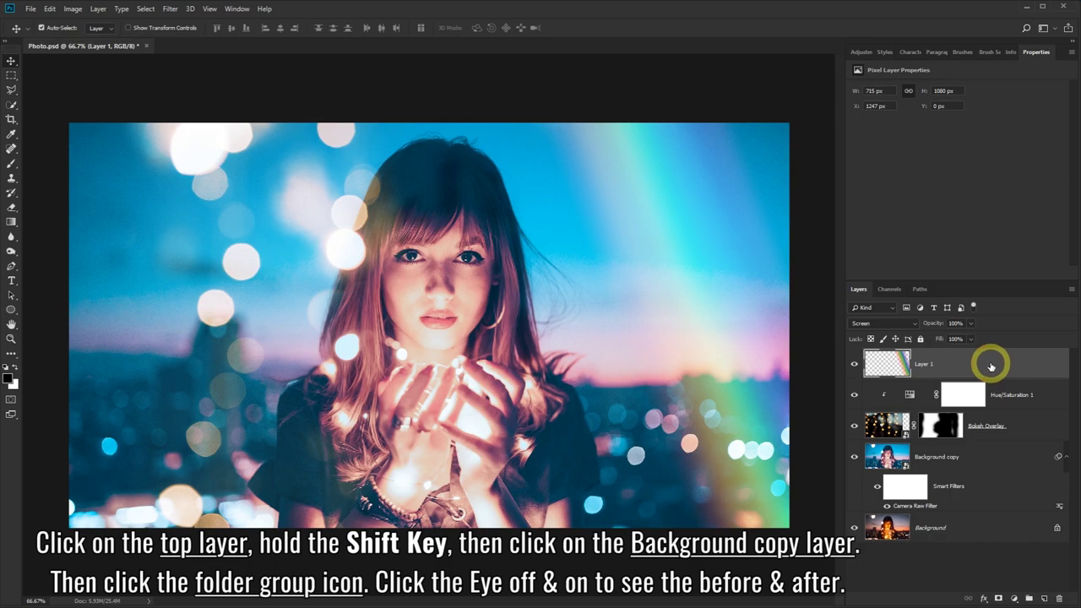
- Group Layer 1, Hue/Saturation 1, Bokeh Overlay and Background copy into Group 1
{"action": "left_click", "coordinate": [996, 459], "text": "shift"}
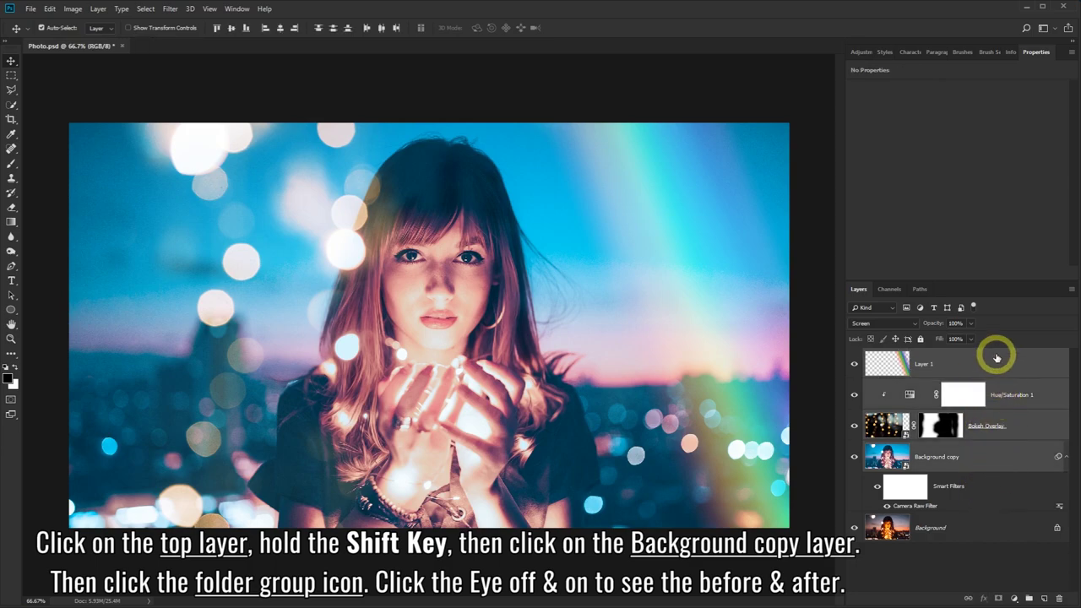
{"action": "left_click", "coordinate": [1030, 600]}
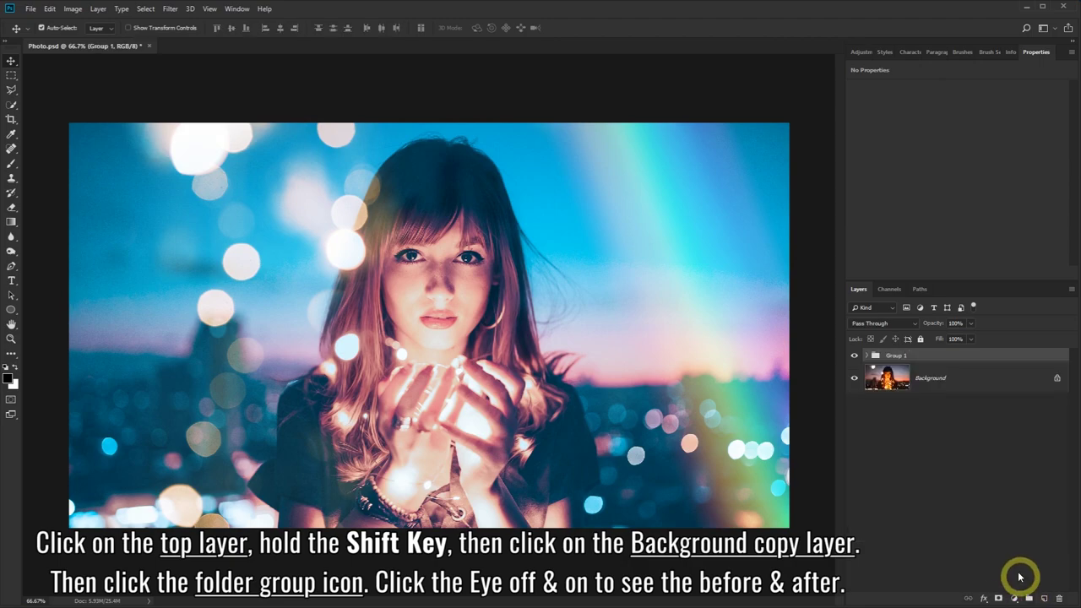
{"action": "left_click", "coordinate": [868, 358]}
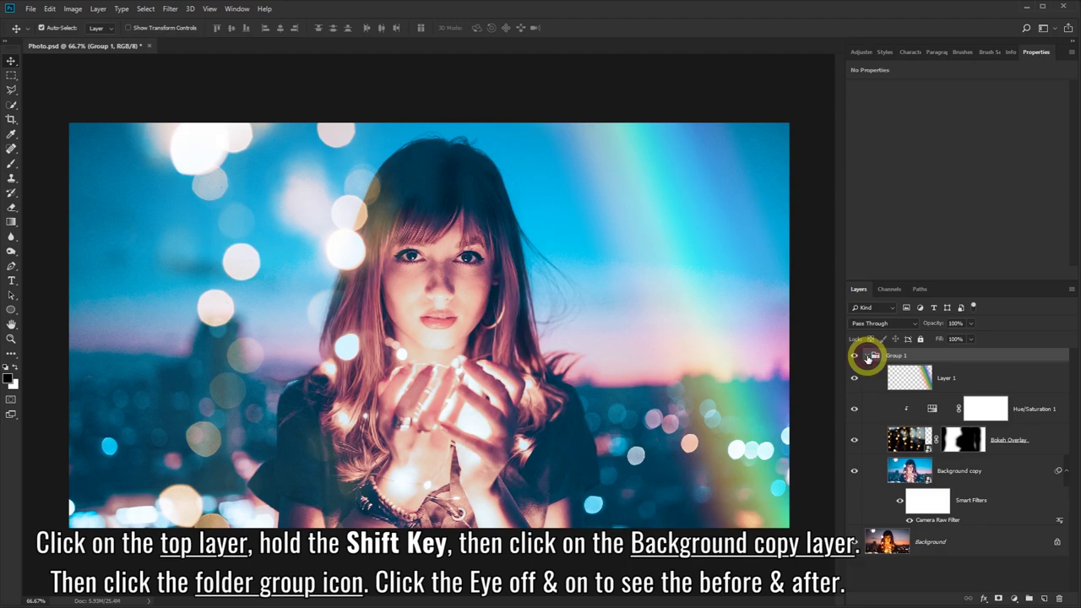
- Hide and show Group 1 twice to compare the graded look against the original photo
{"action": "left_click", "coordinate": [853, 359]}
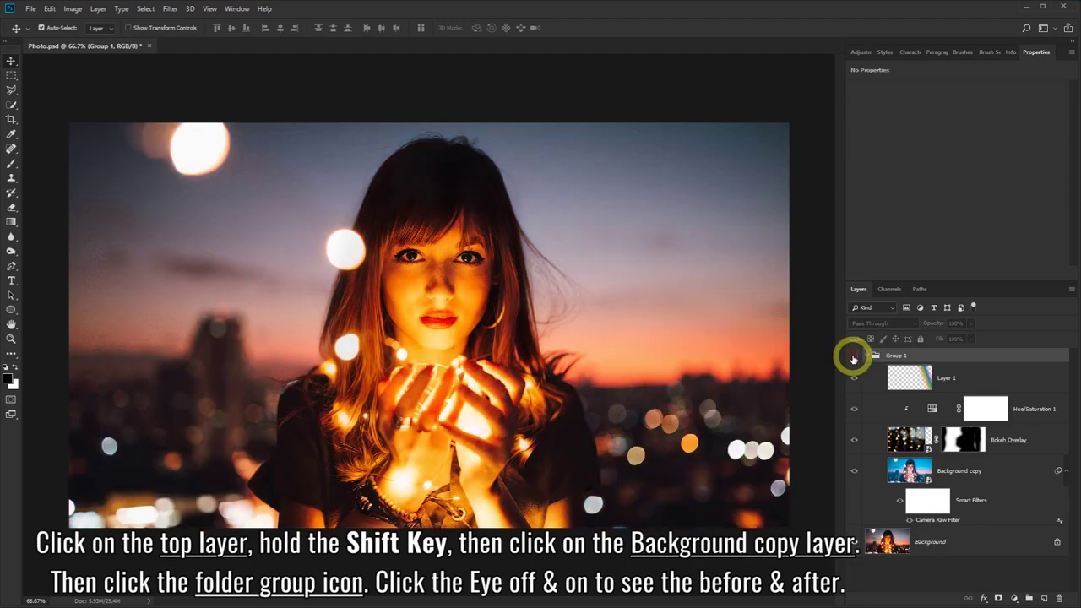
{"action": "left_click", "coordinate": [853, 359]}
{"action": "left_click", "coordinate": [853, 359]}
{"action": "left_click", "coordinate": [853, 359]}
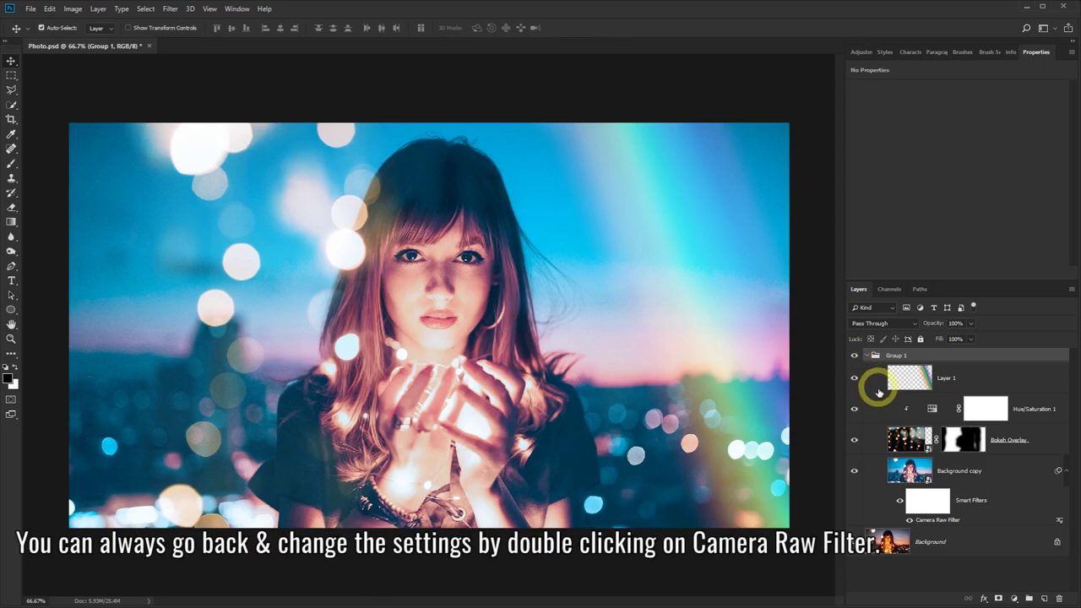
{"action": "double_click", "coordinate": [930, 520]}
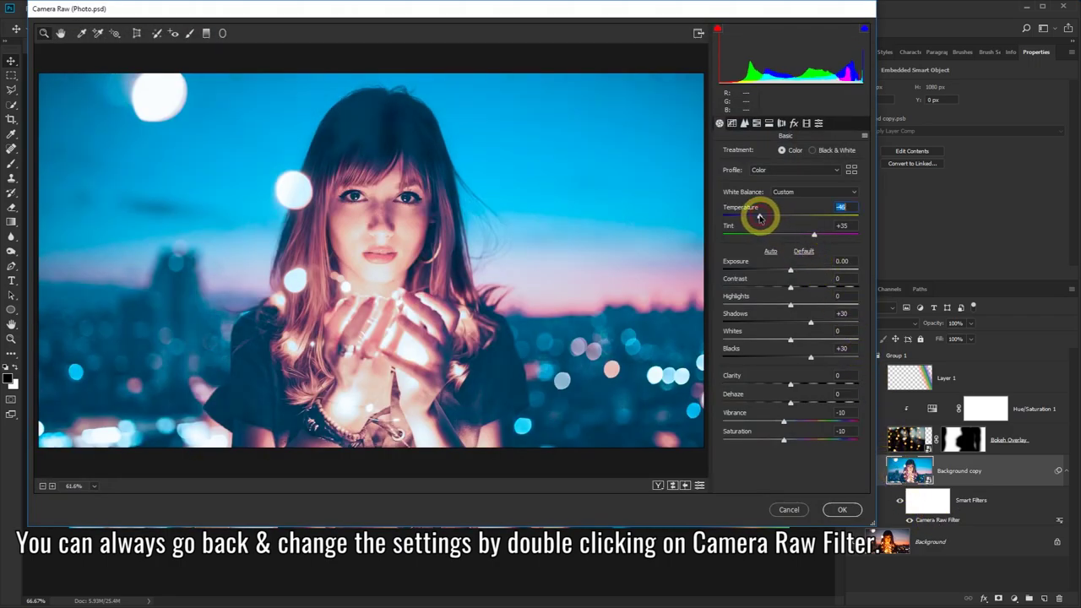
{"action": "left_click_drag", "start_coordinate": [764, 218], "coordinate": [808, 234]}
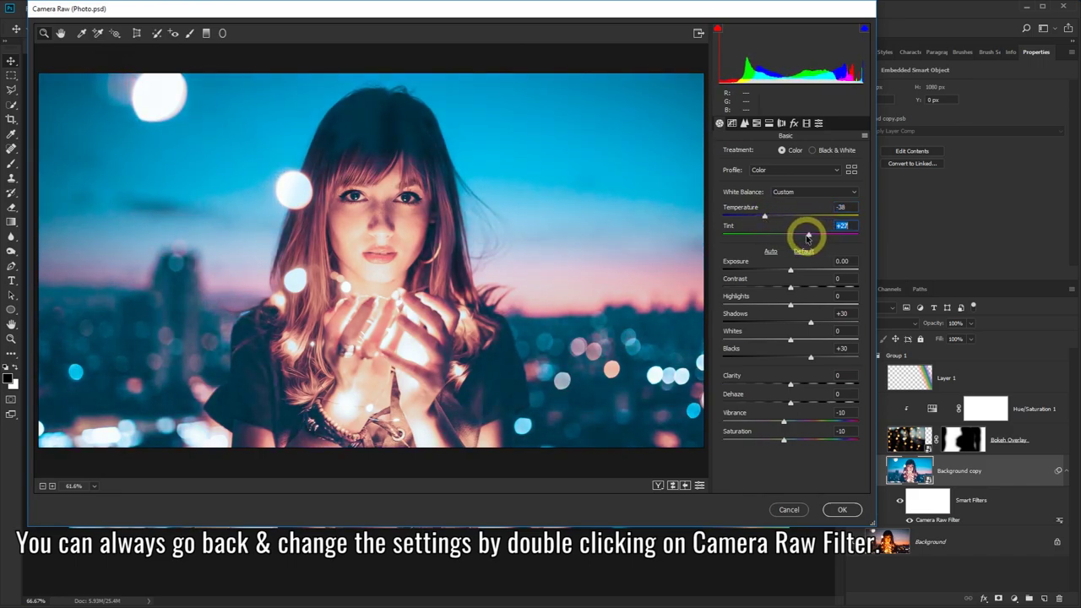
{"action": "left_click", "coordinate": [797, 507]}
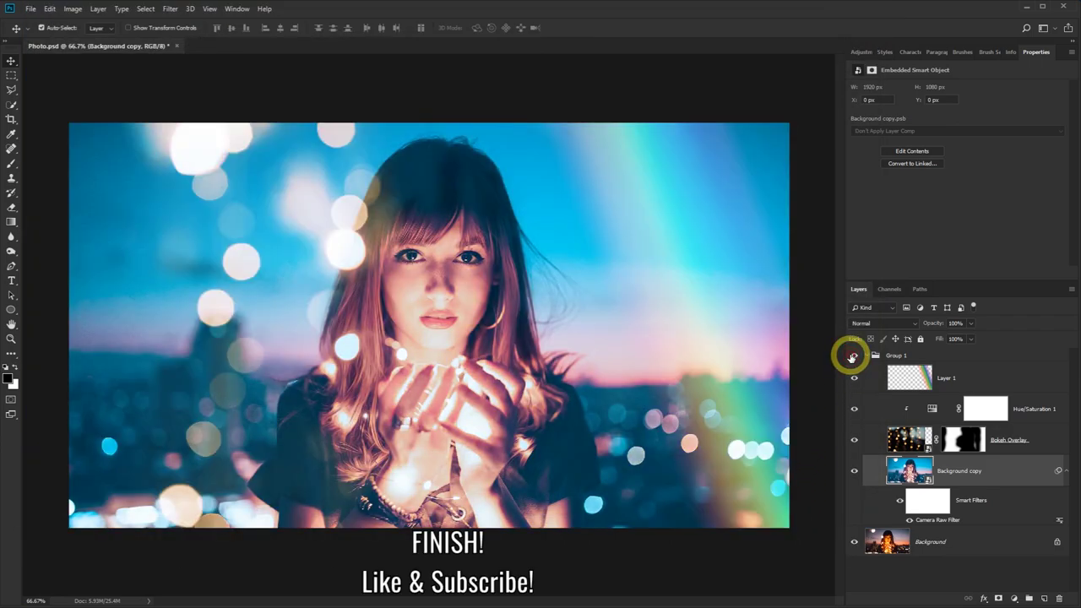
{"action": "left_click", "coordinate": [851, 356]}
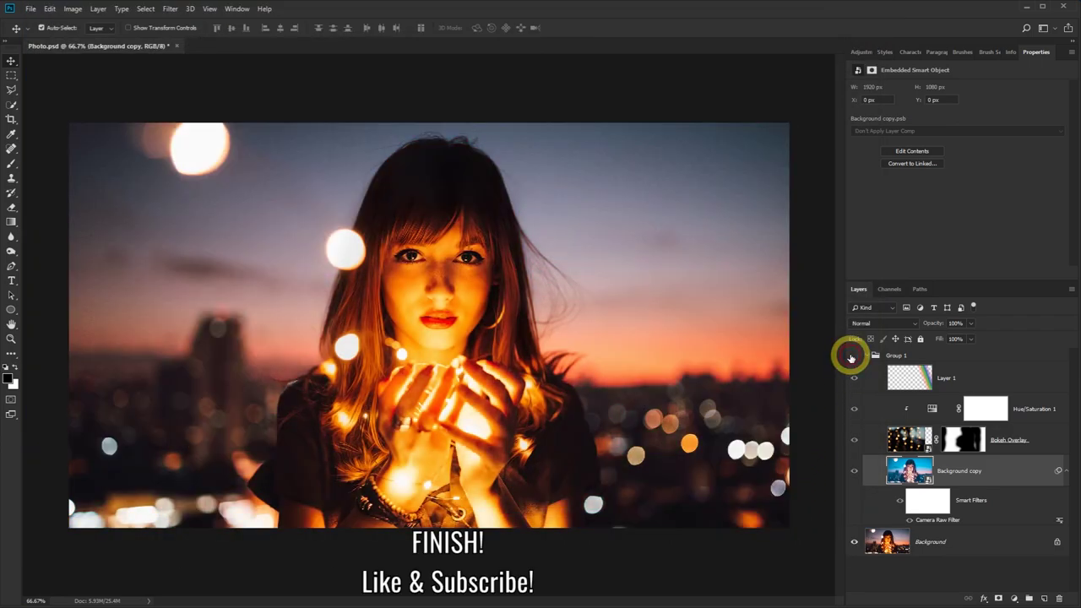
{"action": "left_click", "coordinate": [852, 357]}
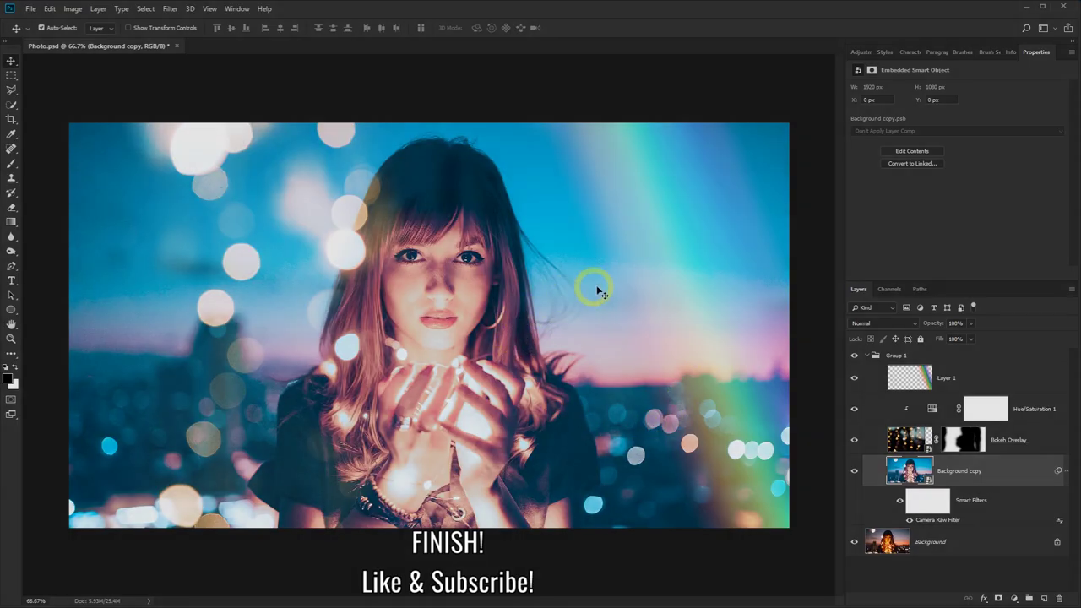